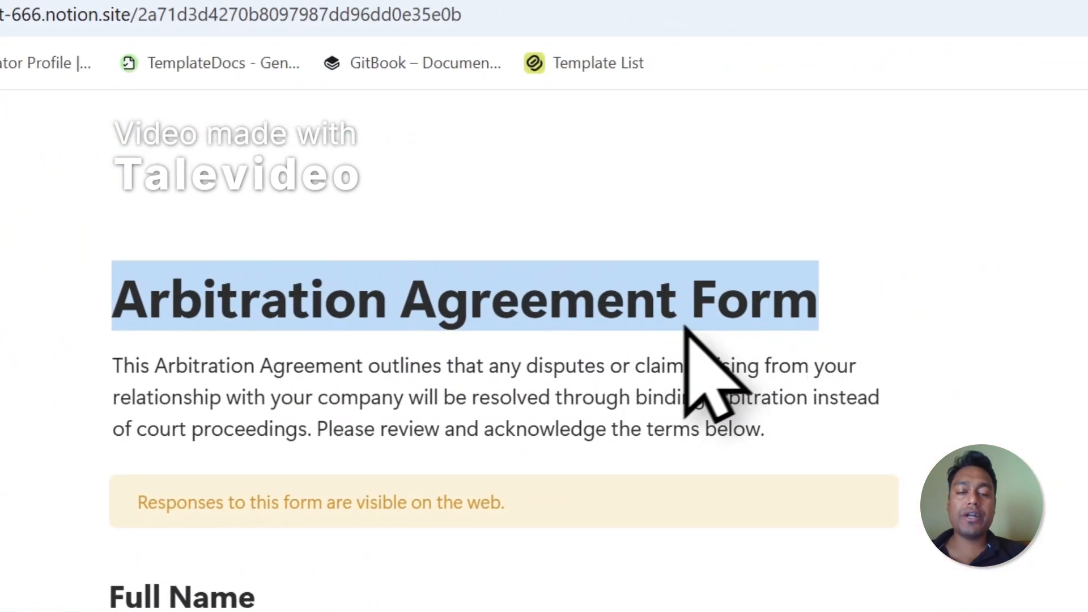
Step: Review the published Arbitration Agreement Form from the Full Name field through to Date Signed
scroll(617, 340, up, 4)
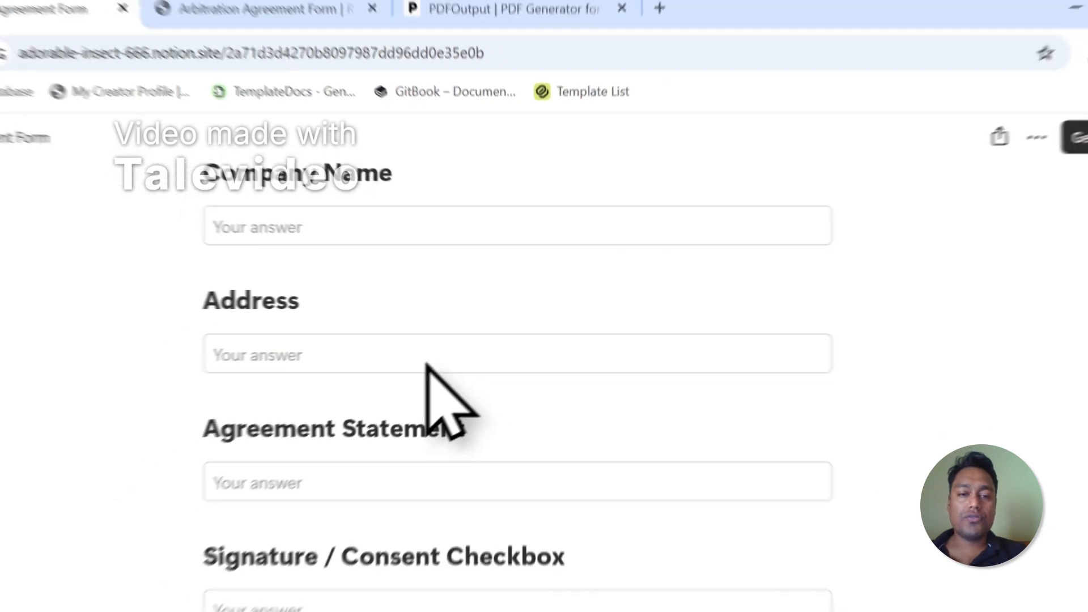
scroll(431, 368, up, 5)
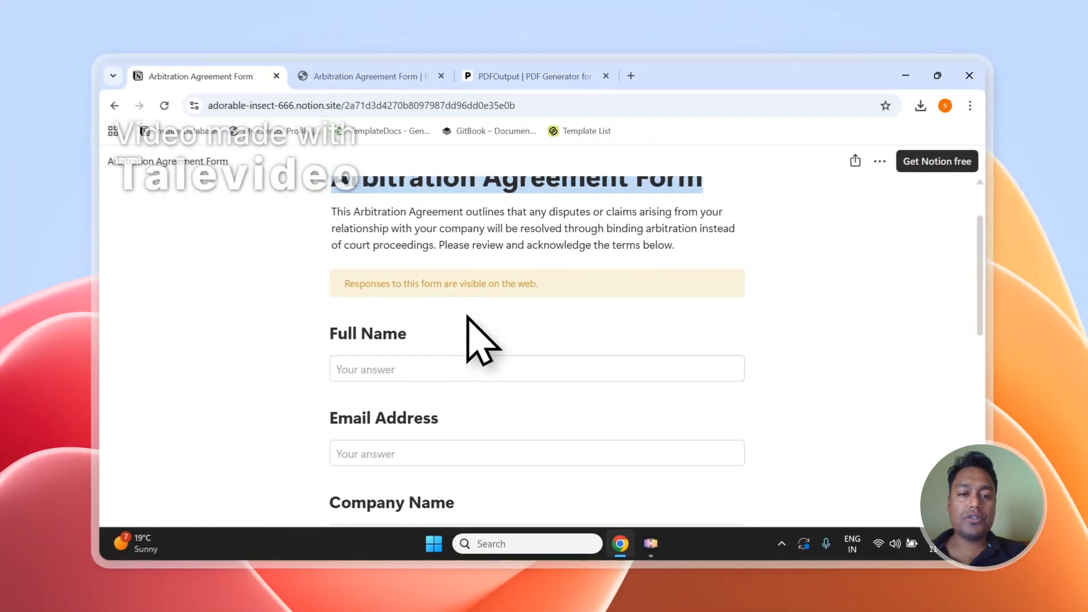
scroll(368, 377, down, 3)
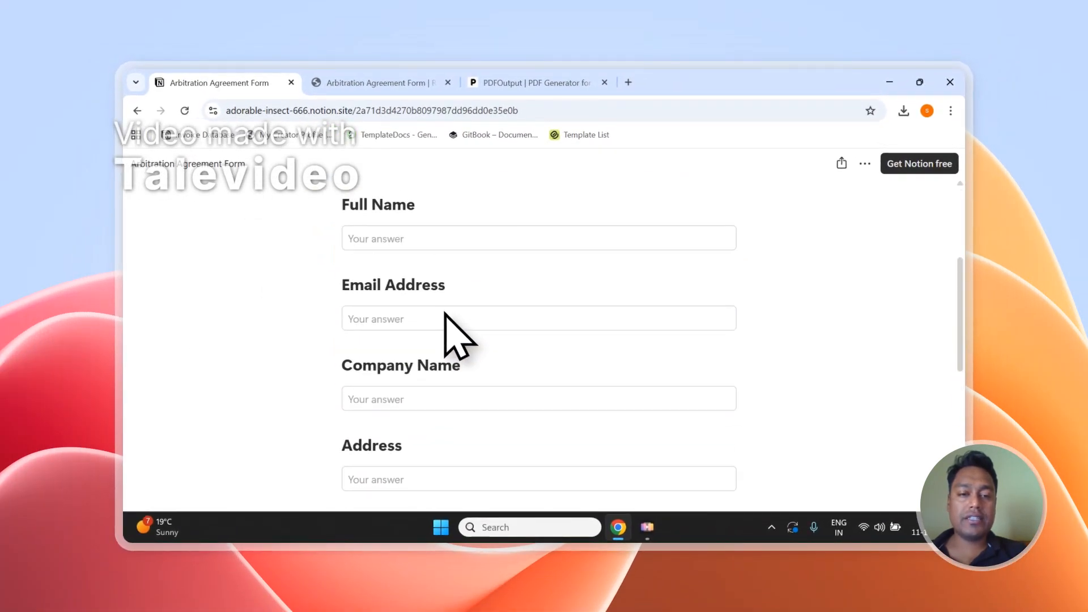
scroll(445, 318, down, 6)
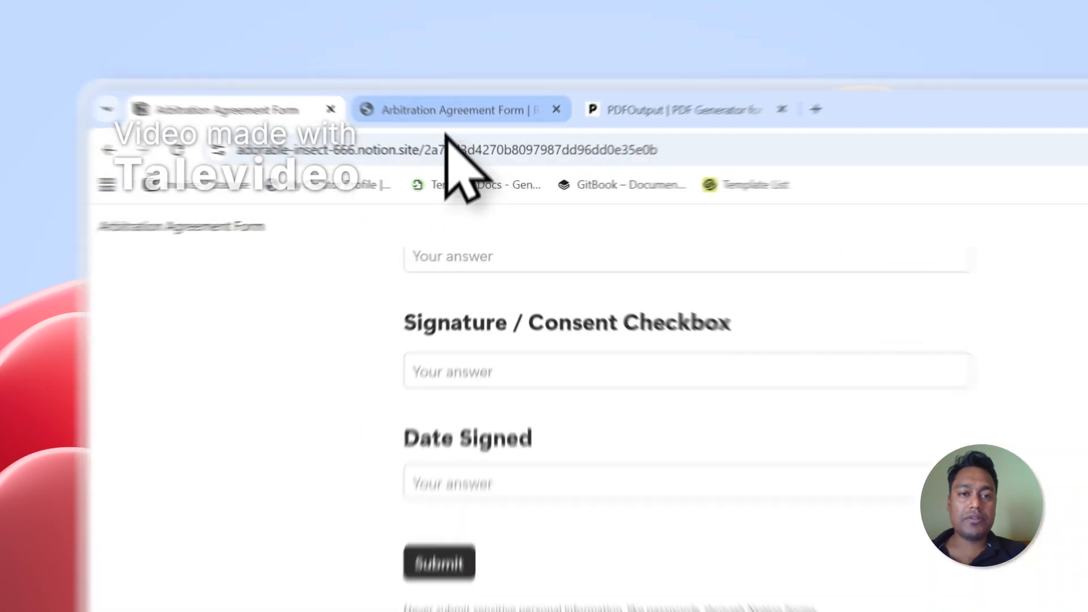
Step: Switch to the form's responses database and highlight the Name1 and Name2 entries, clearing the selection at the end
click(363, 85)
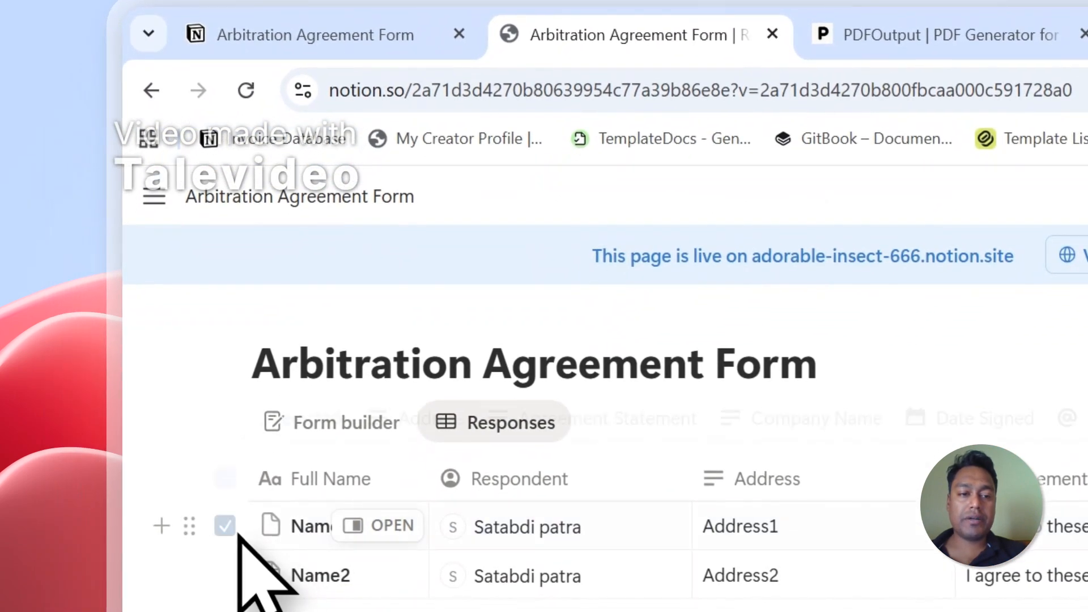
click(223, 527)
click(224, 577)
click(322, 450)
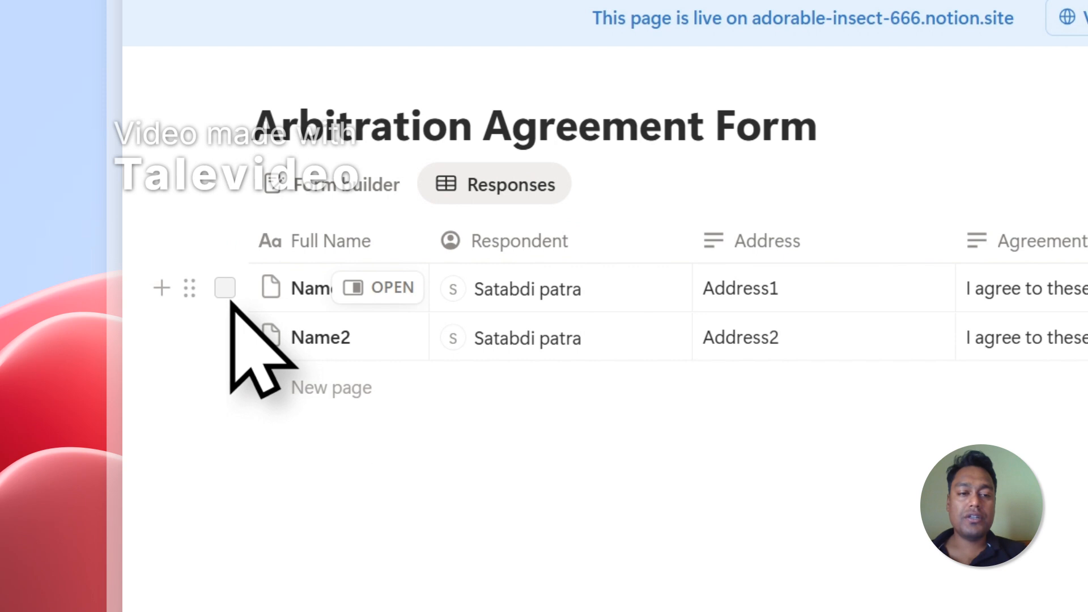
click(225, 289)
click(227, 343)
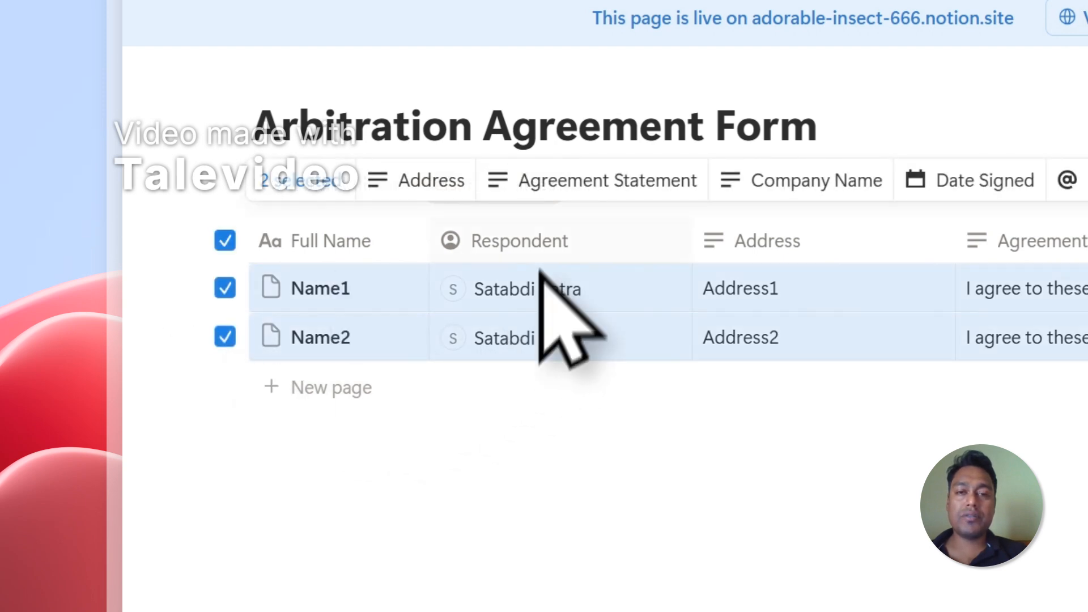
click(368, 475)
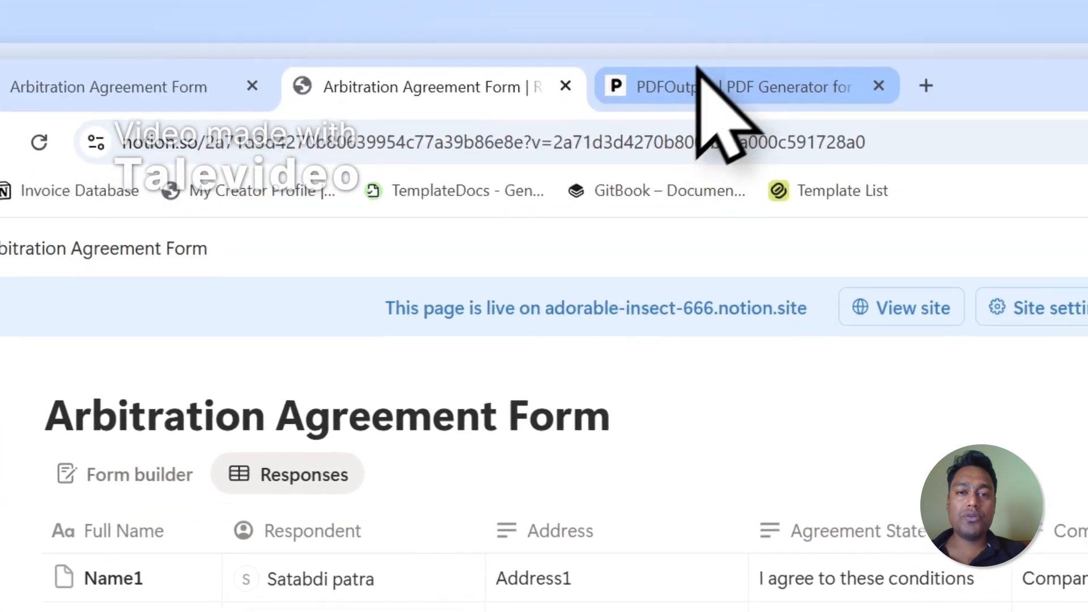
Step: Switch to the PDFOutput site and read its headline on generating PDFs from Google Docs using a Notion Database
click(699, 76)
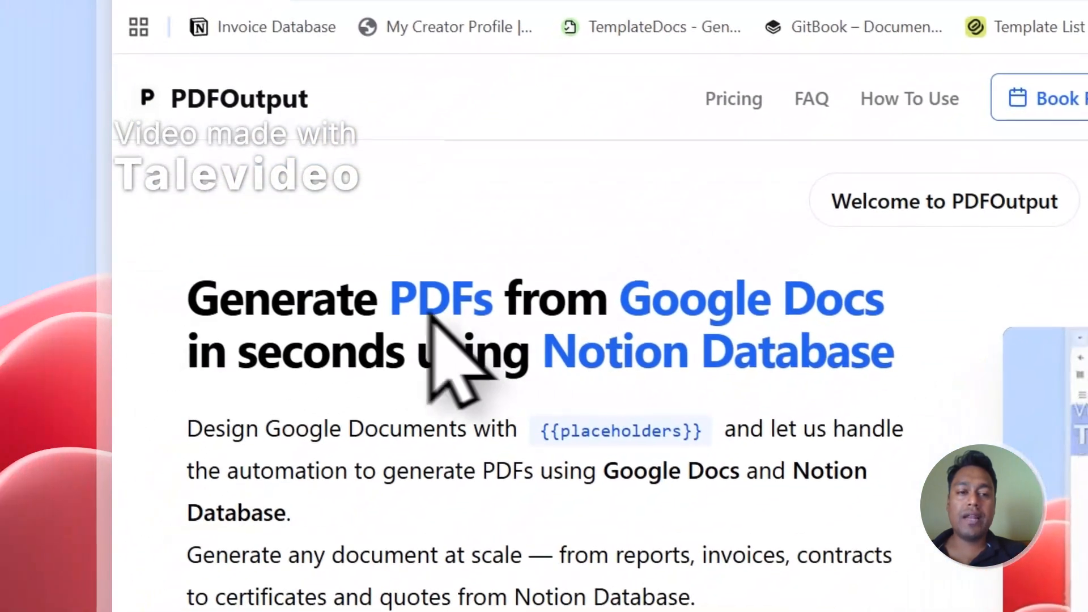
drag(290, 397, 356, 391)
drag(622, 298, 885, 306)
drag(545, 351, 852, 350)
scroll(554, 397, down, 3)
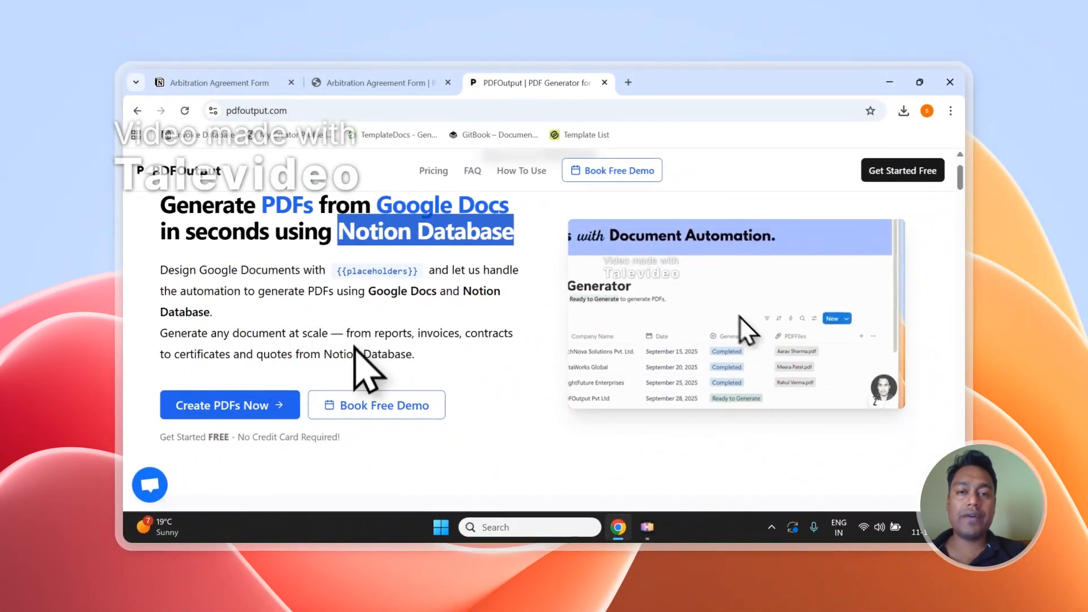
scroll(358, 362, up, 1)
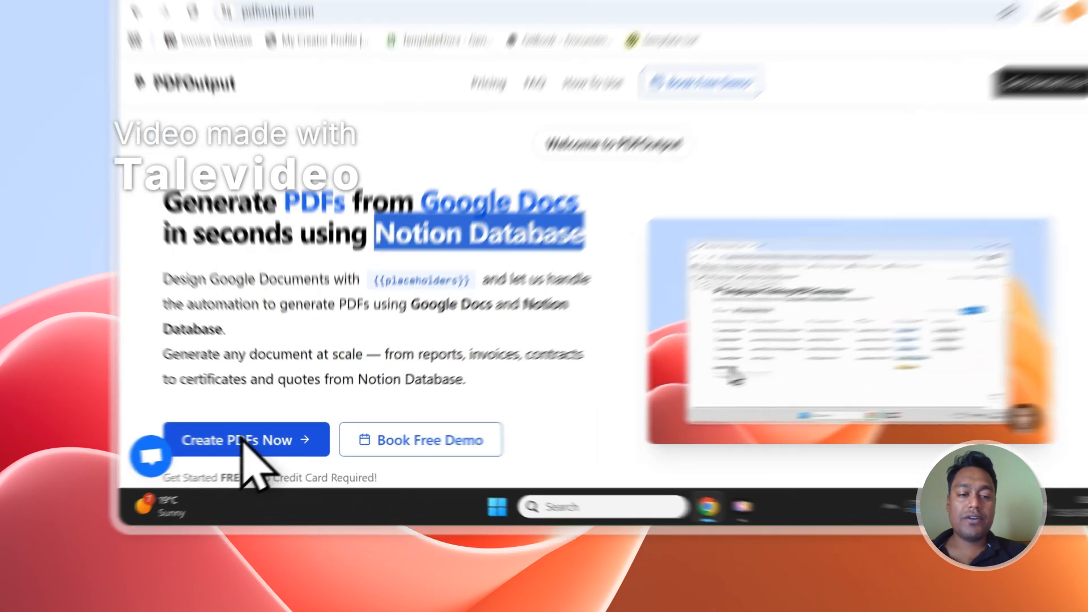
Step: Start creating PDFs in PDFOutput and sign in with the existing Google account, accepting the continuation request
click(230, 471)
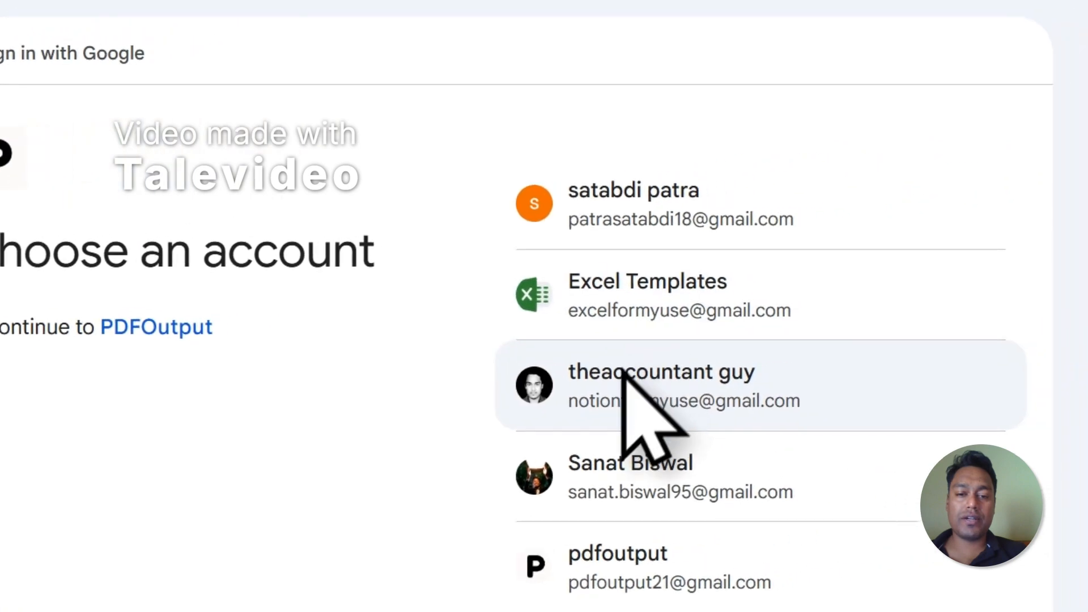
click(624, 371)
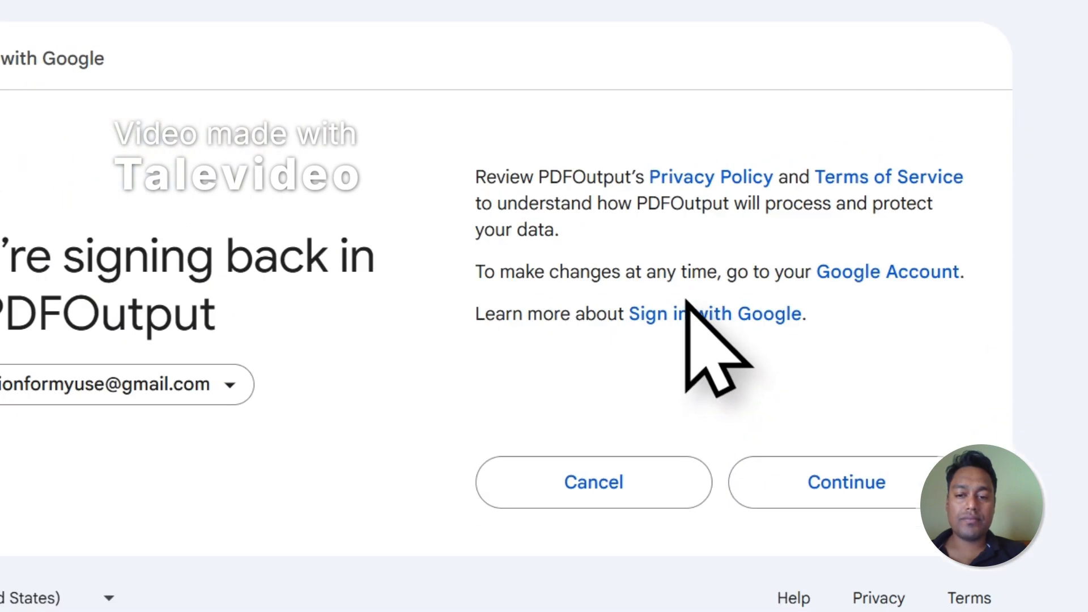
click(827, 463)
scroll(817, 476, down, 4)
click(815, 478)
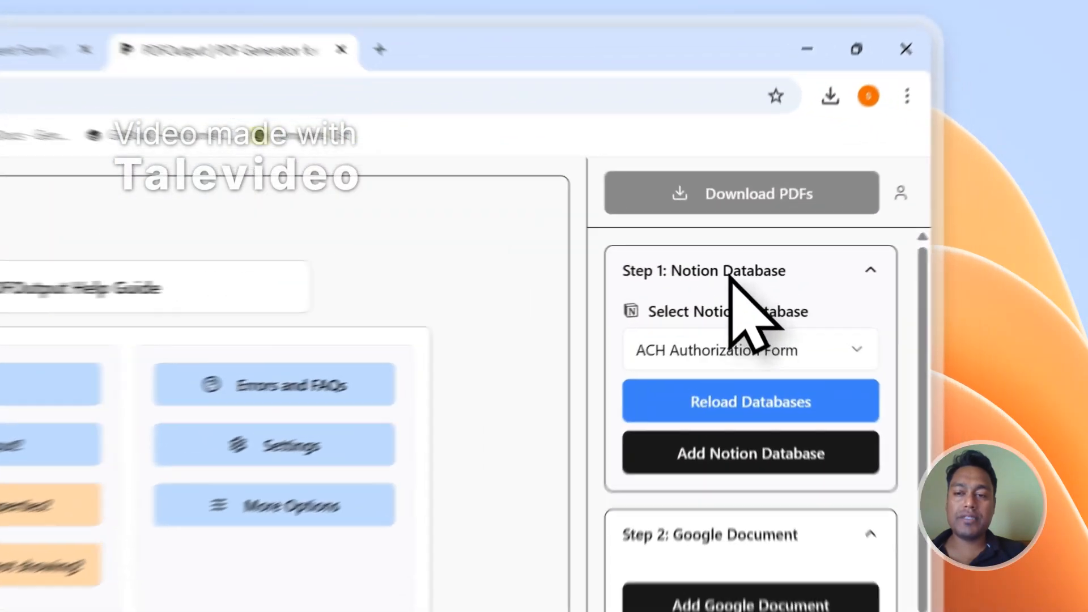
Step: Examine the three setup sections, including the property list in the Mapping Section, and leave all of them collapsed
click(840, 223)
click(629, 385)
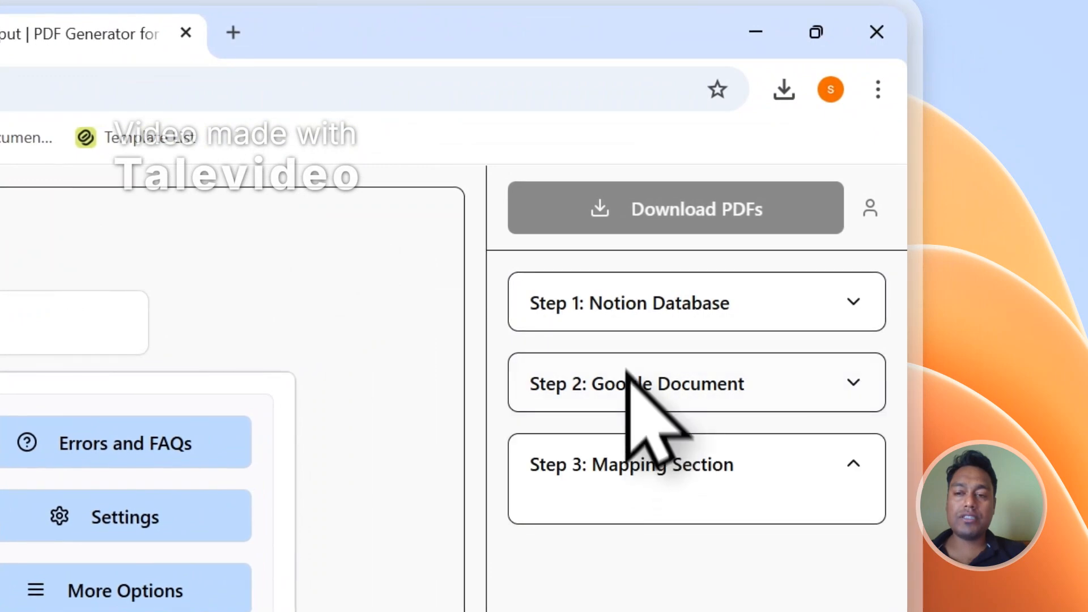
scroll(714, 503, down, 5)
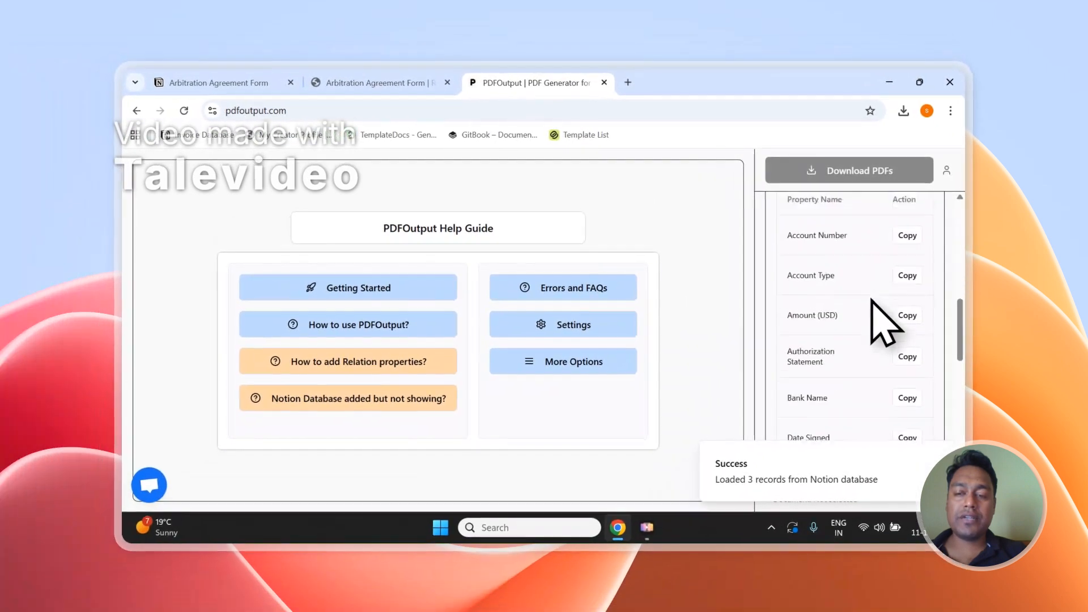
scroll(878, 312, down, 4)
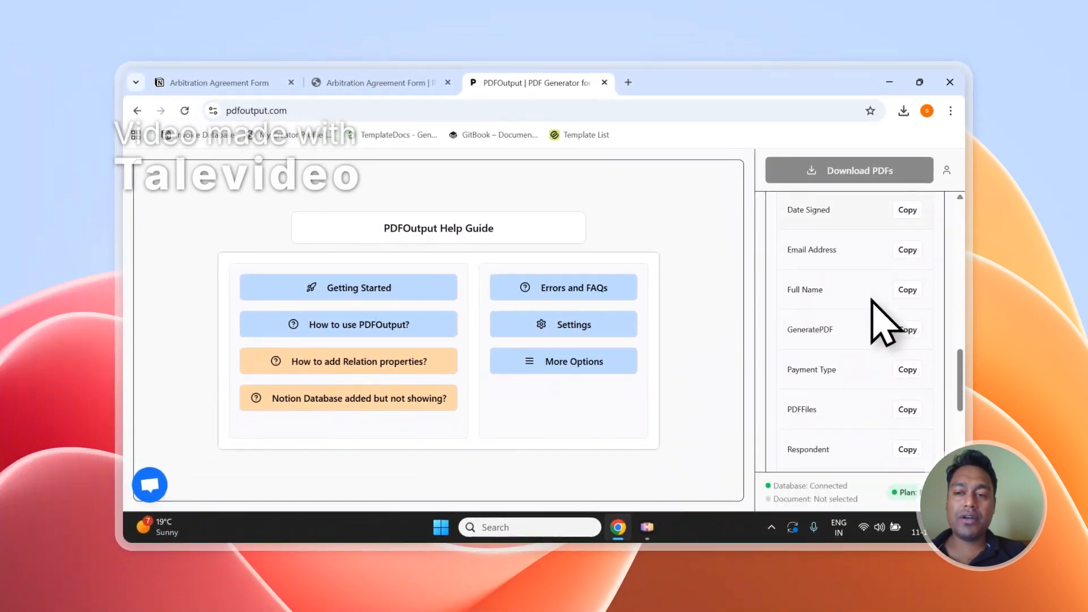
scroll(884, 326, up, 5)
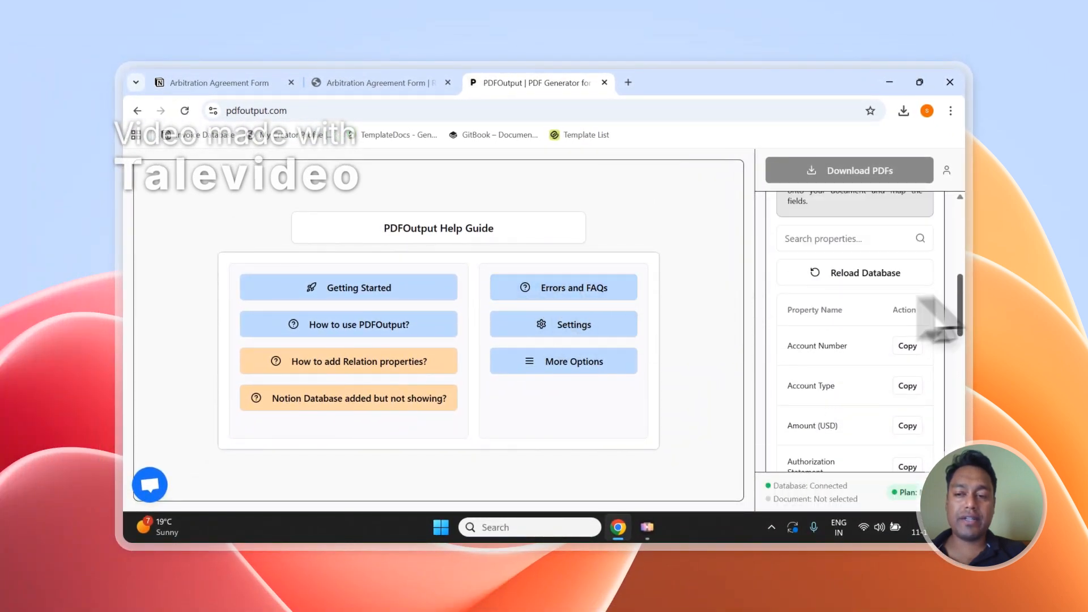
scroll(959, 293, up, 5)
click(887, 238)
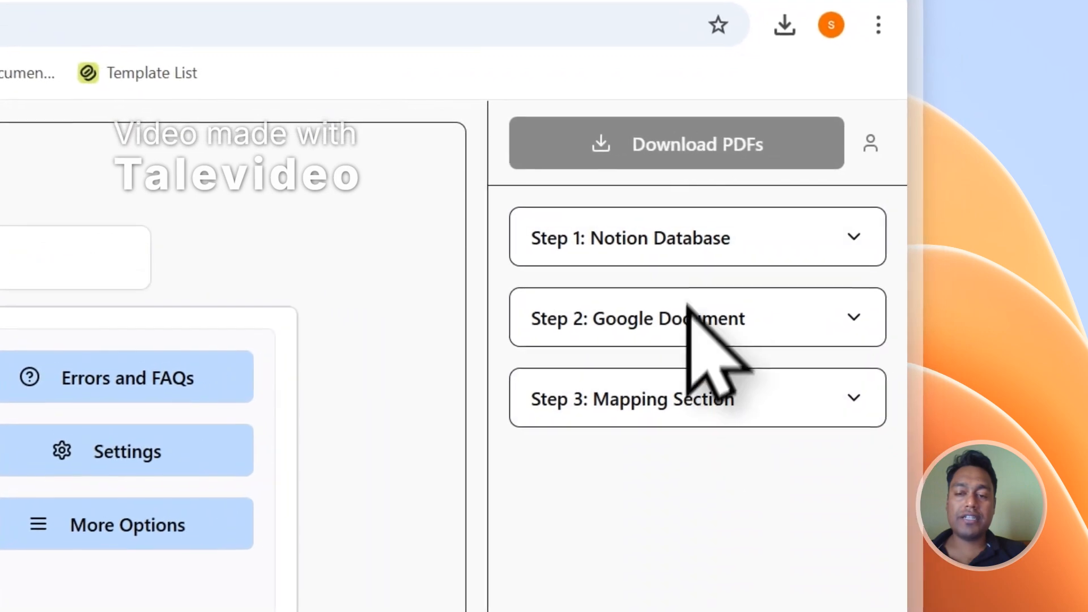
Step: Expand the Step 1 Notion Database section and start adding a Notion database
click(712, 233)
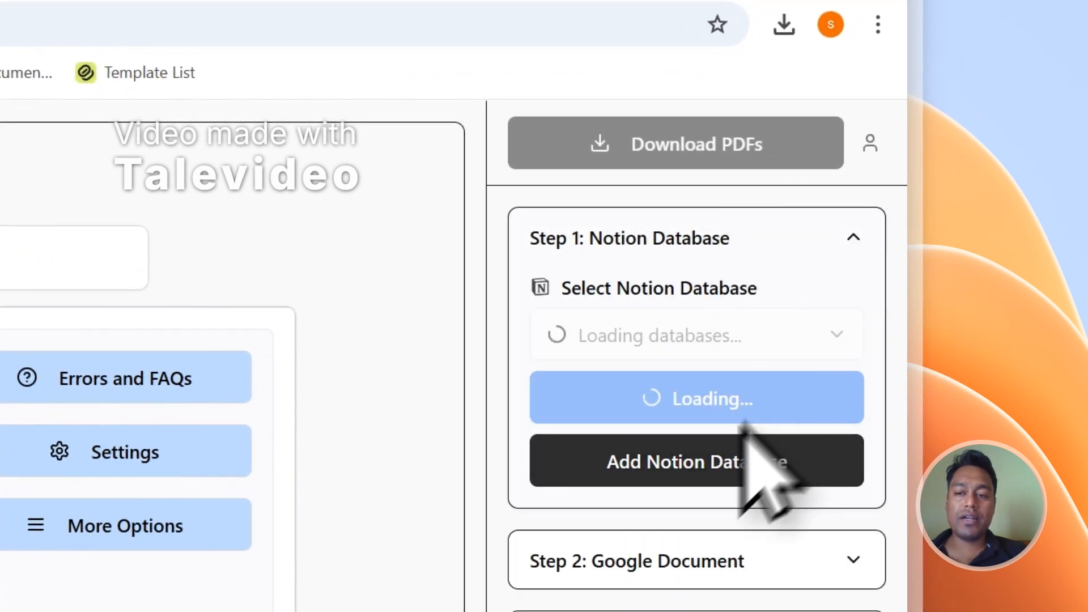
click(651, 481)
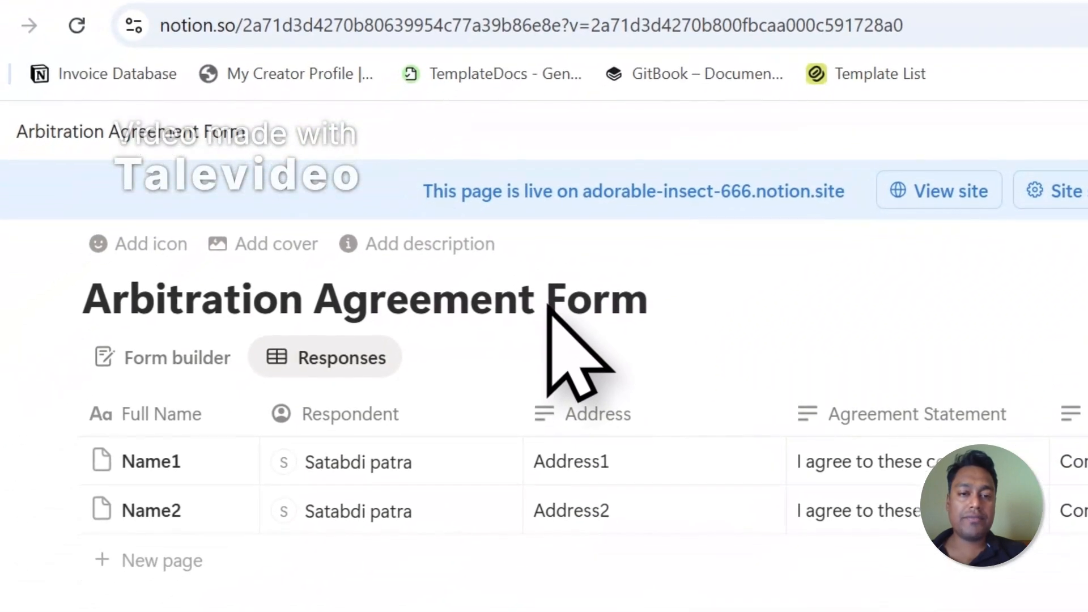
Step: Copy the title "Arbitration Agreement Form" from the Notion responses database page
drag(619, 313, 93, 313)
right_click(221, 315)
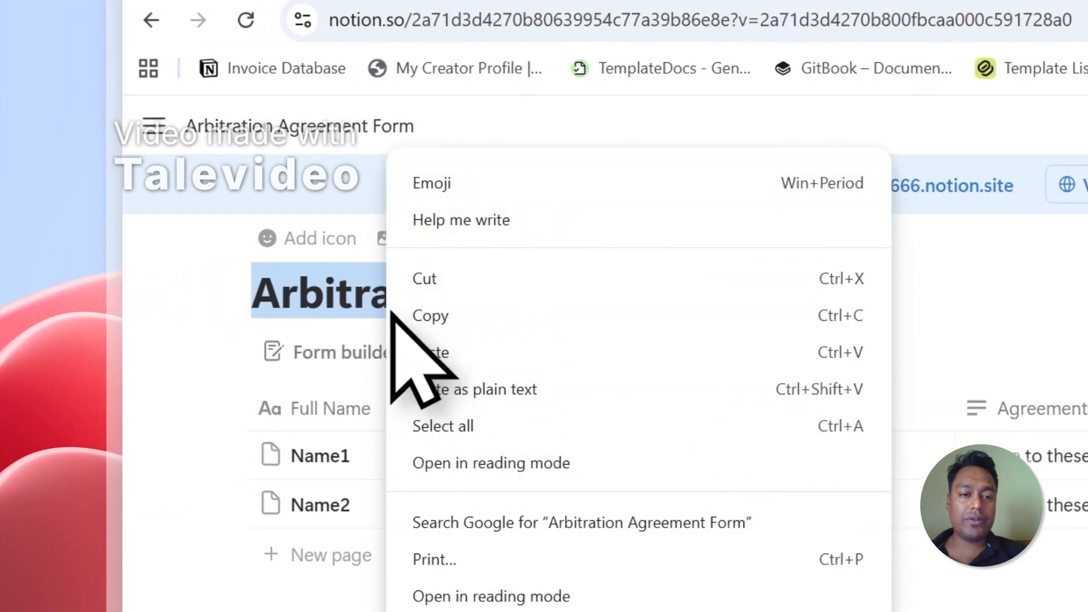
click(453, 316)
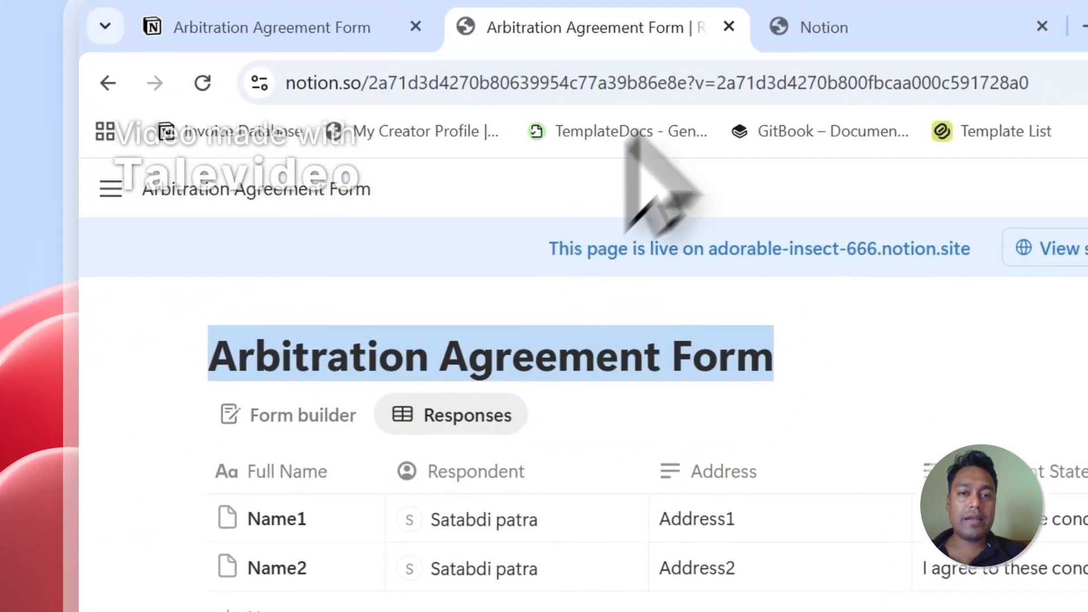
Step: Return to the Notion connection request and proceed with selecting specific pages to share with PDFOutput
click(790, 34)
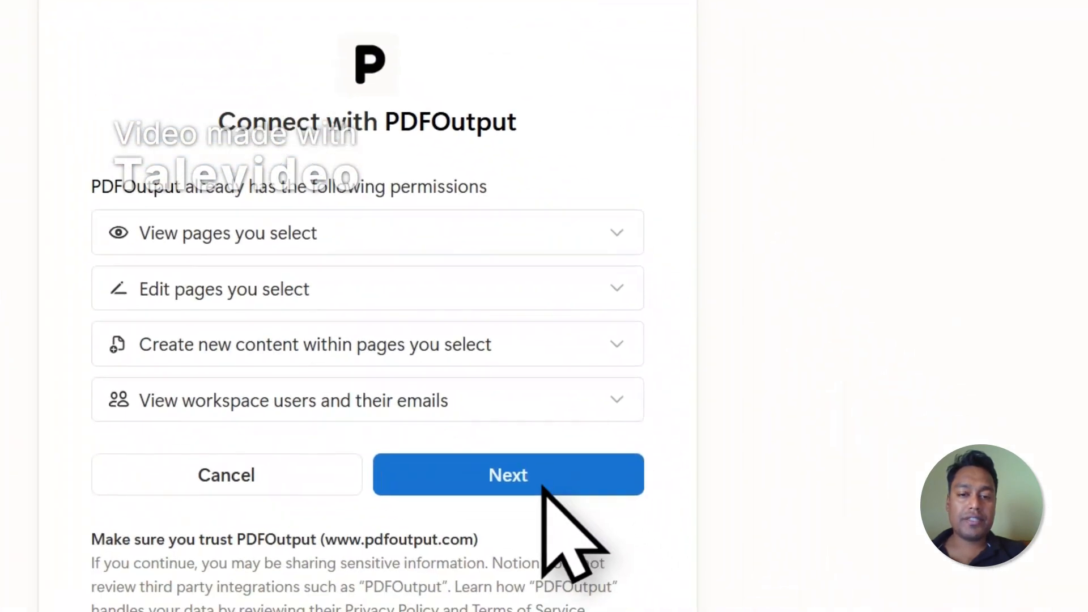
click(544, 487)
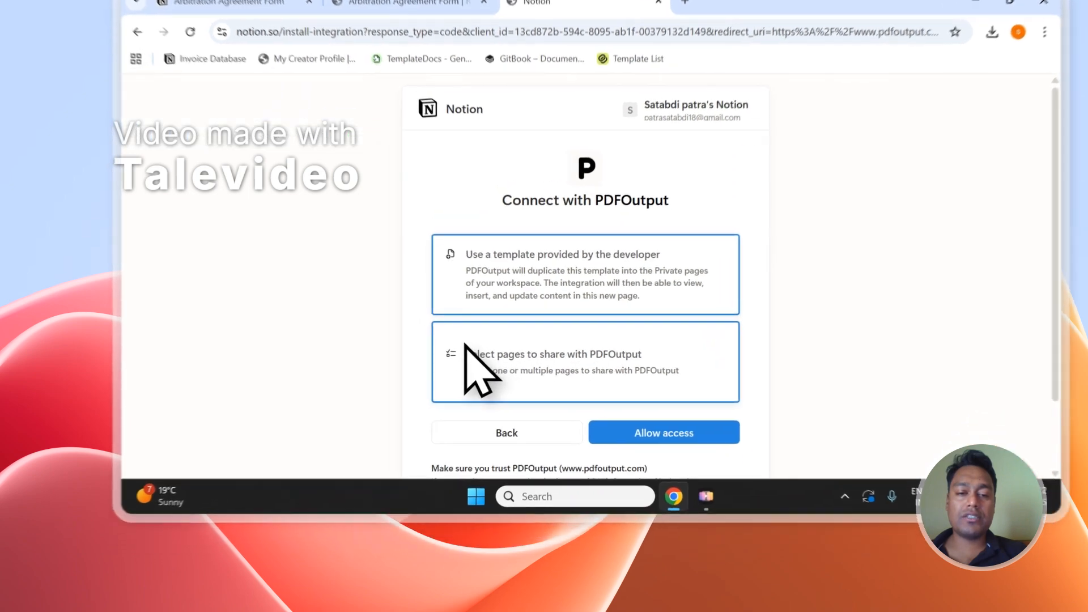
click(436, 397)
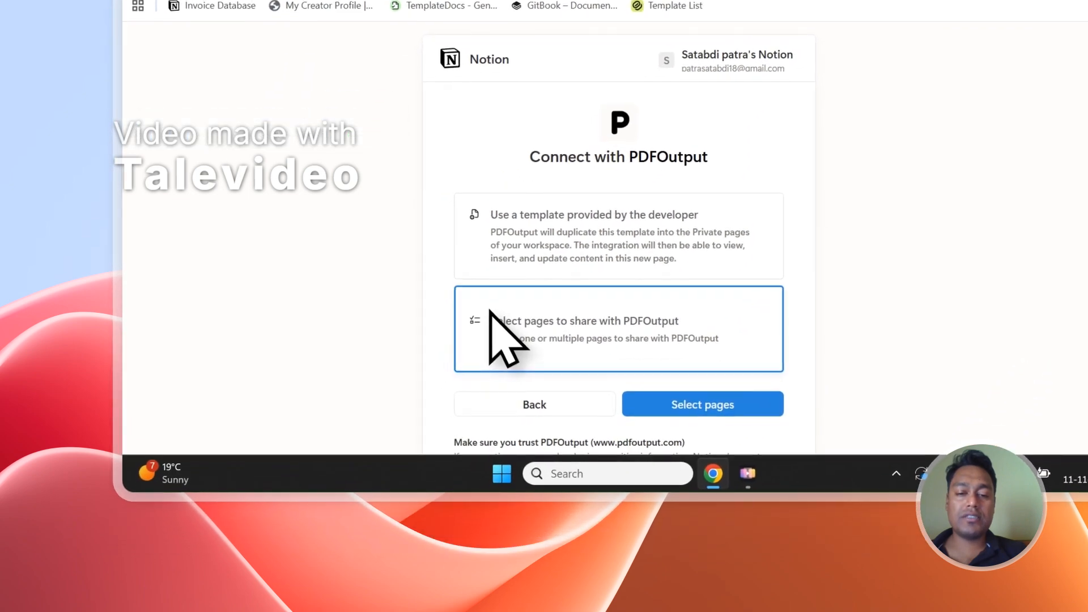
click(709, 400)
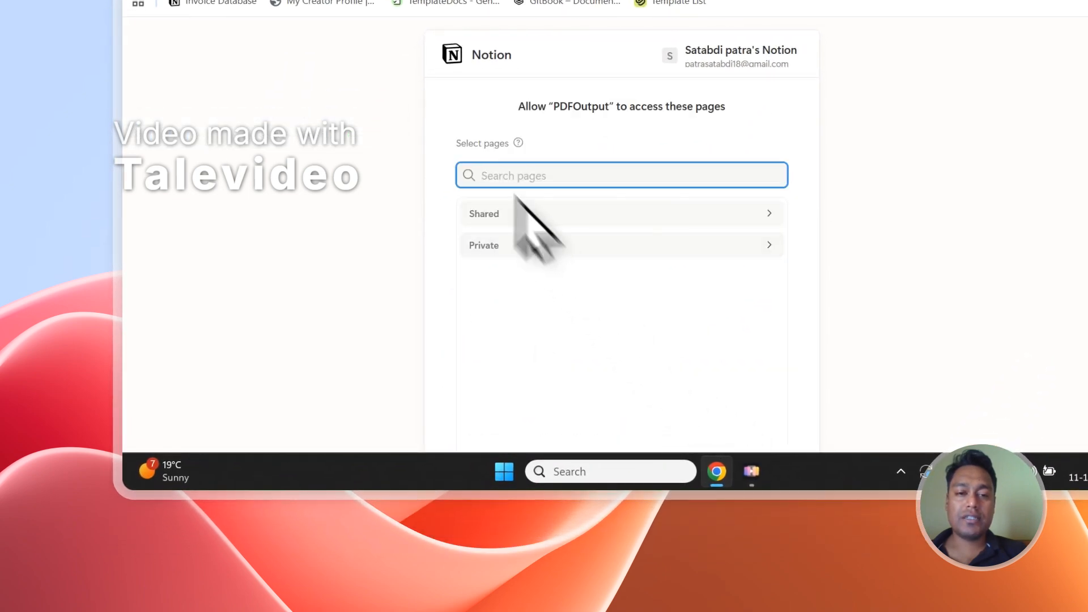
Step: Search the pages for the copied title and add the Arbitration Agreement Form database to the shared pages
right_click(497, 177)
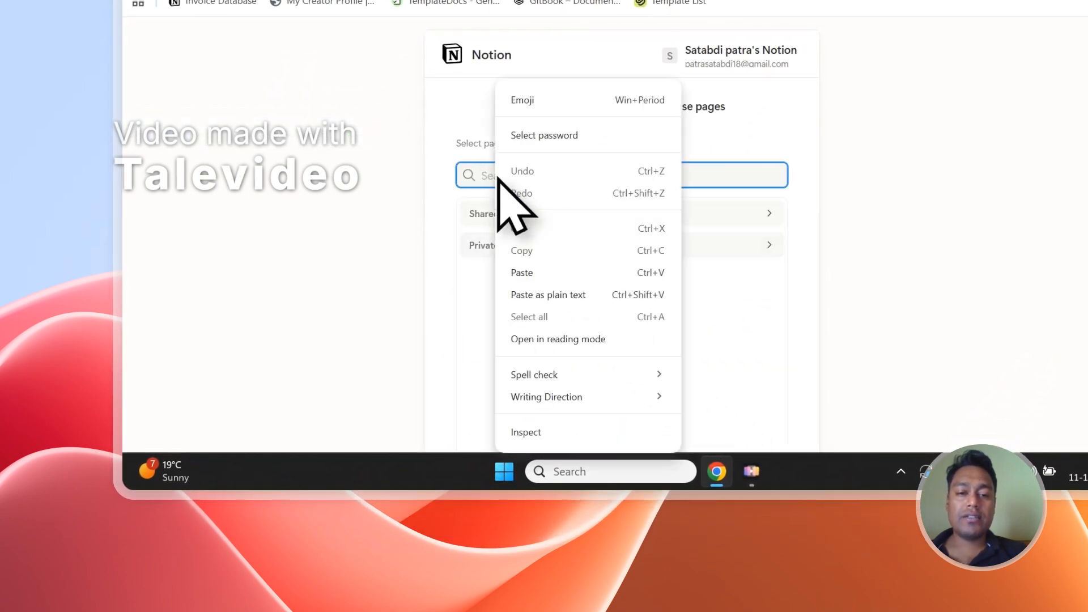
click(561, 275)
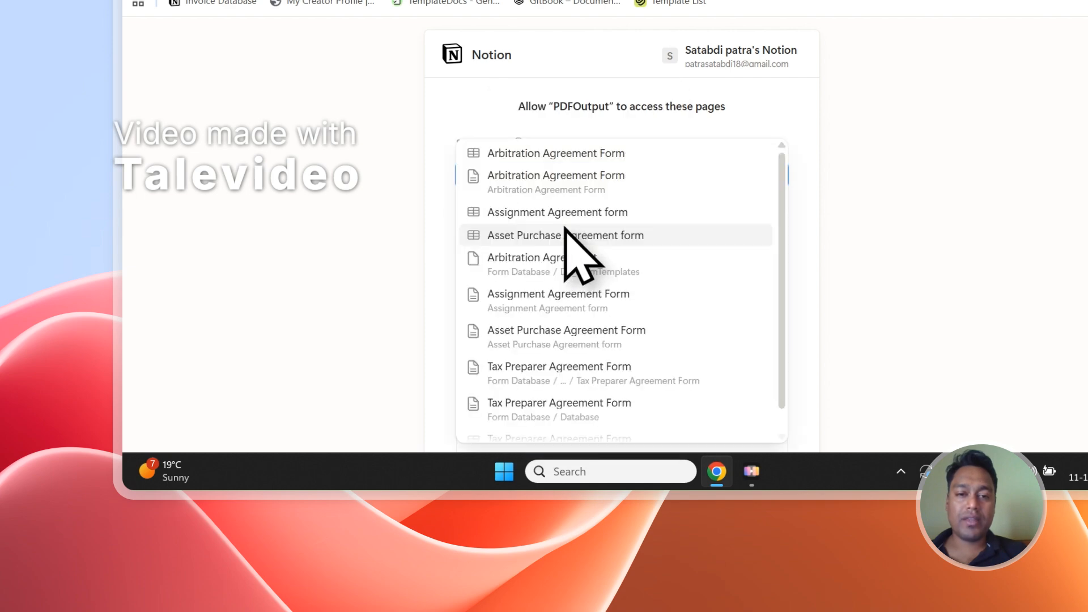
click(580, 151)
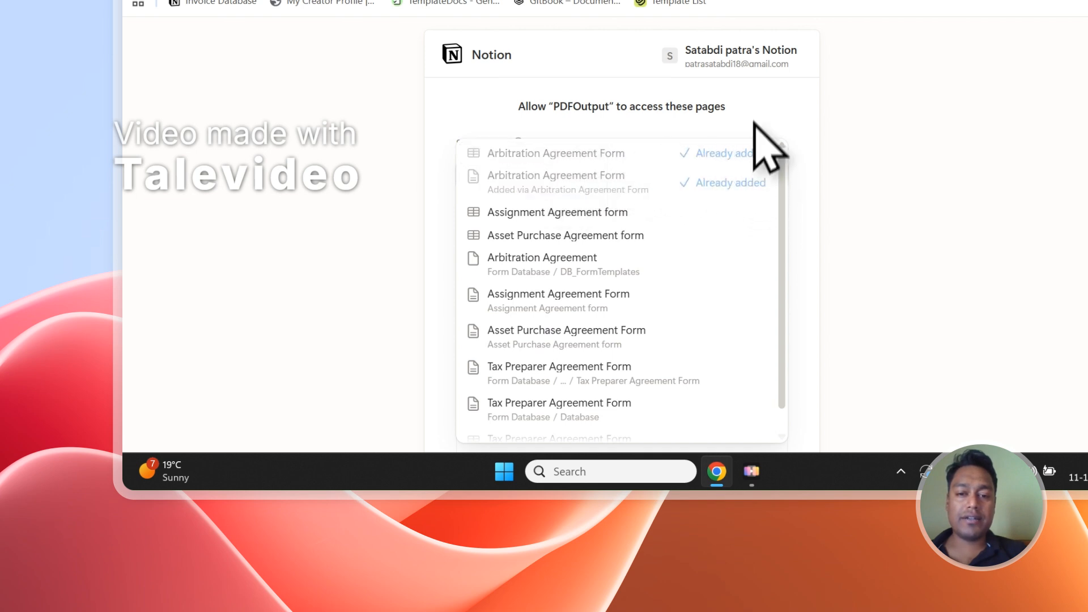
key(Escape)
Step: Expand the Private pages and check which databases and pages are selected for PDFOutput access
click(556, 245)
scroll(561, 252, down, 3)
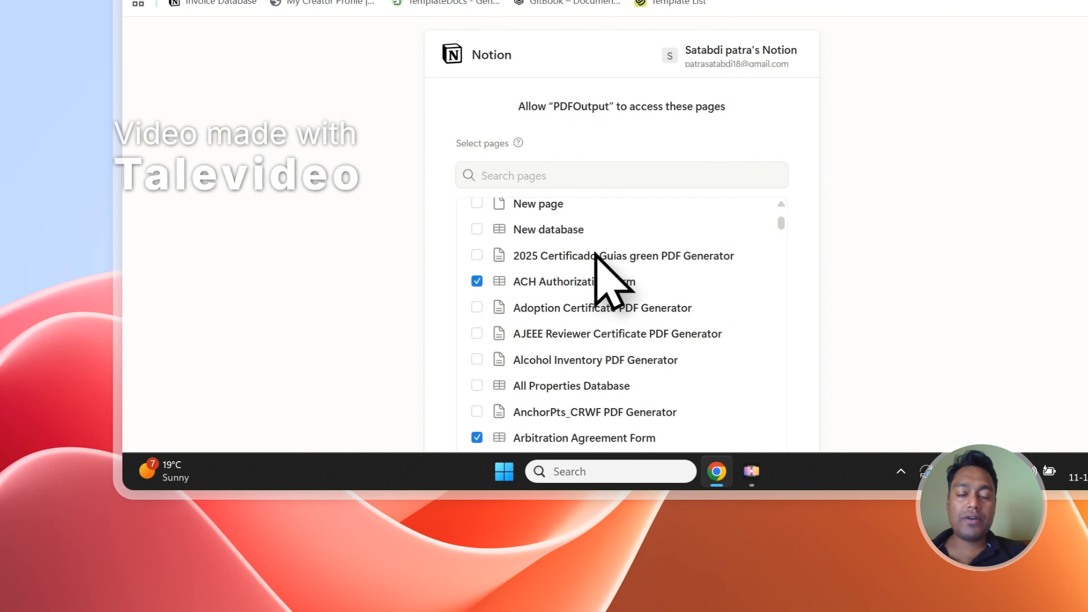
scroll(593, 295, down, 3)
scroll(581, 300, up, 8)
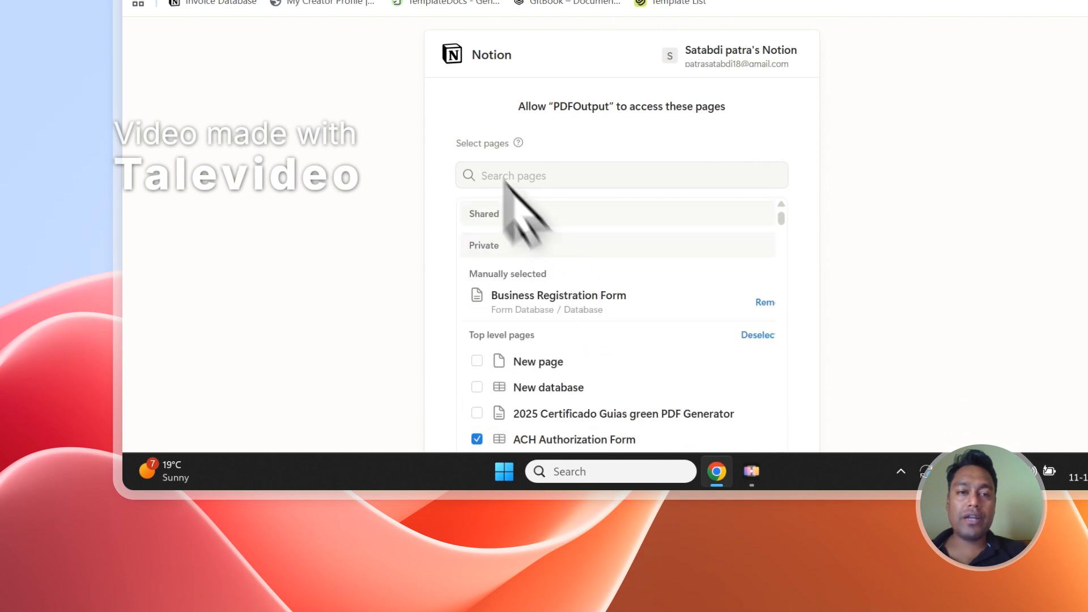
click(425, 93)
click(669, 102)
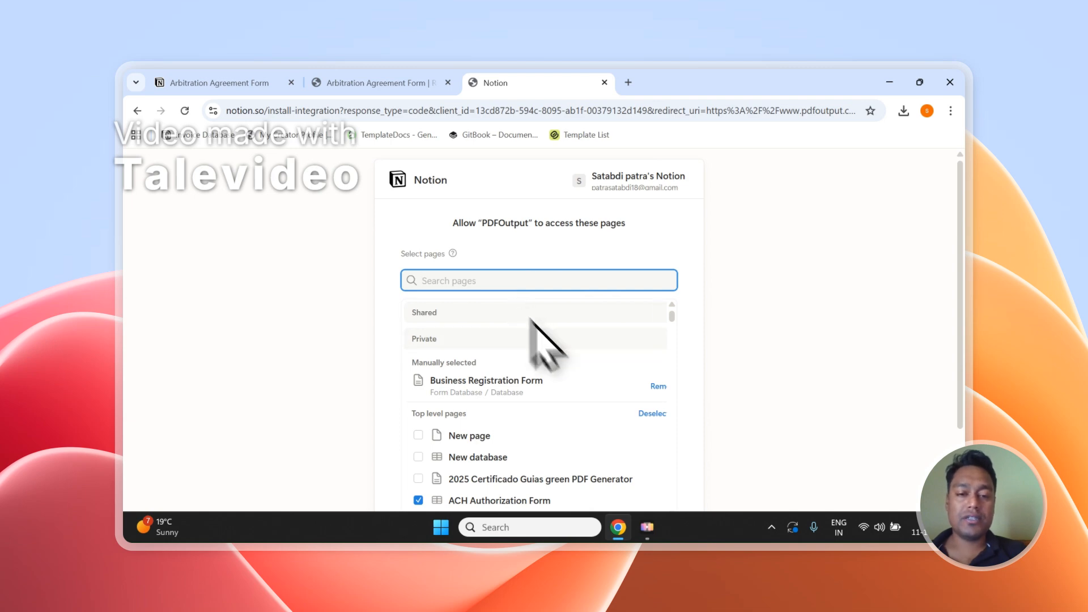
scroll(544, 334, down, 3)
scroll(487, 356, up, 3)
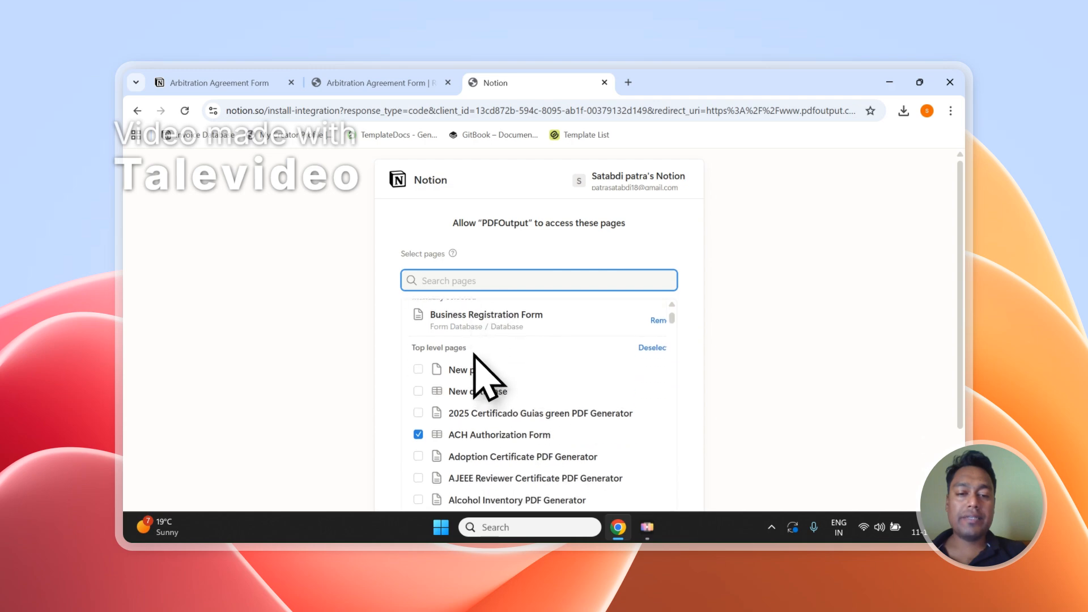
scroll(448, 379, down, 15)
scroll(429, 374, up, 15)
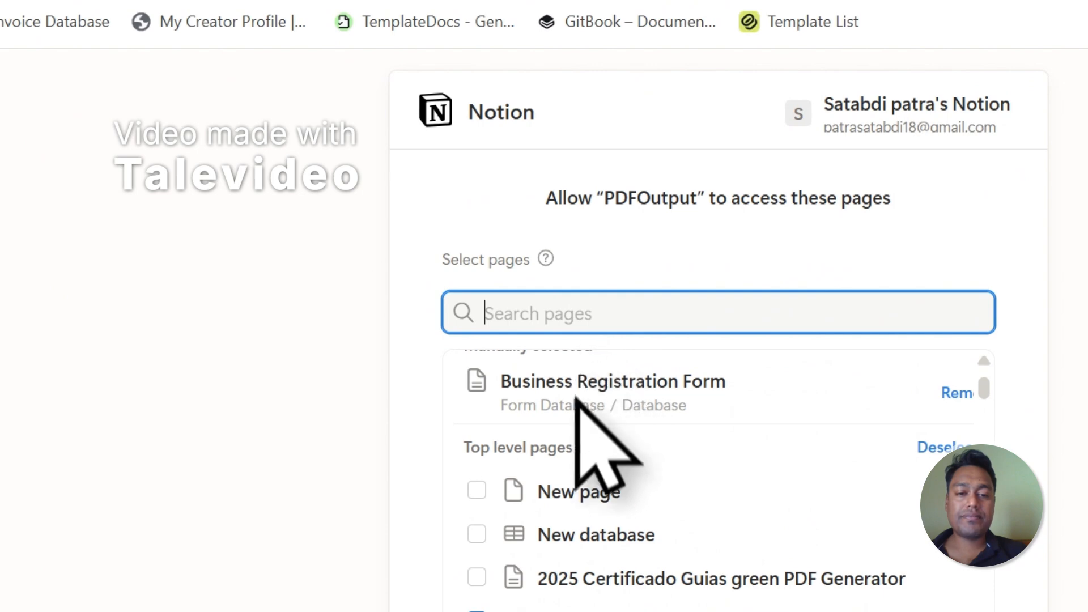
Step: Check that the Arbitration Agreement Form database is selected for access by comparing it with the title on its Notion responses page
scroll(576, 399, down, 2)
scroll(485, 523, up, 2)
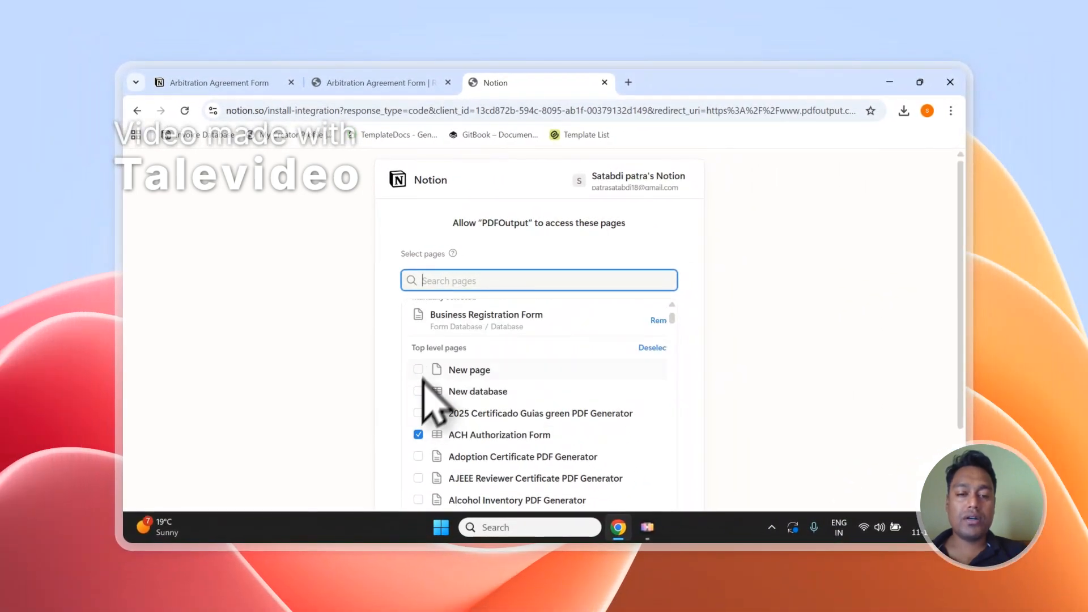
scroll(424, 436, down, 5)
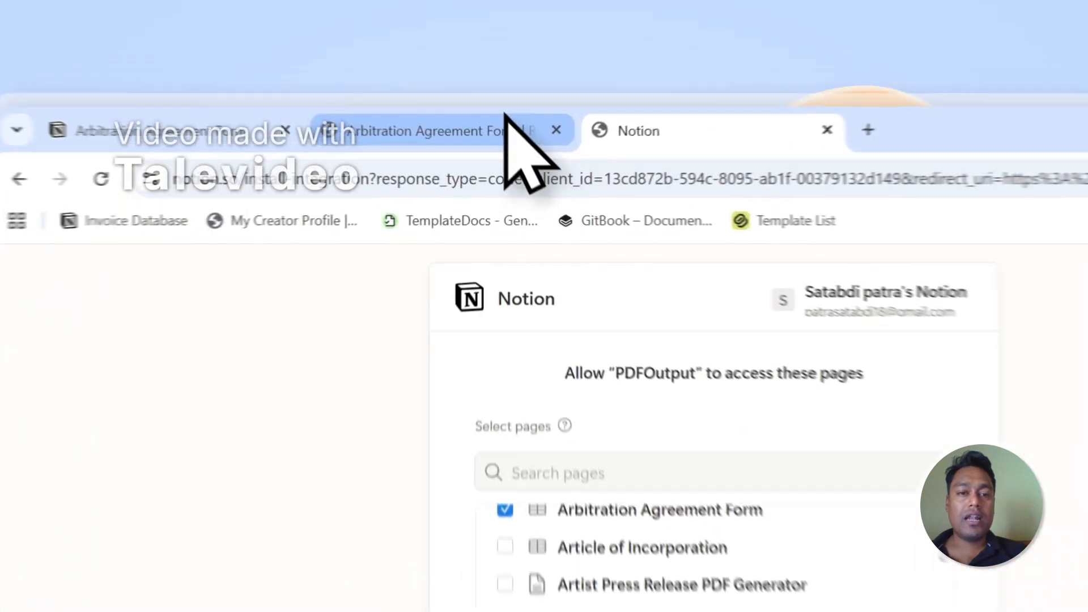
click(426, 82)
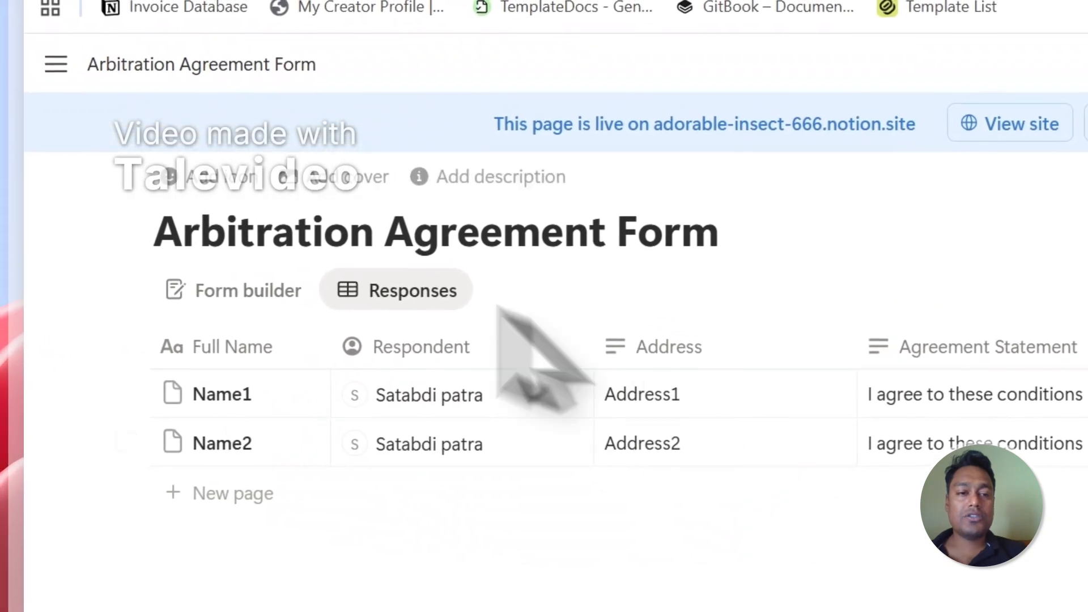
drag(169, 237, 667, 249)
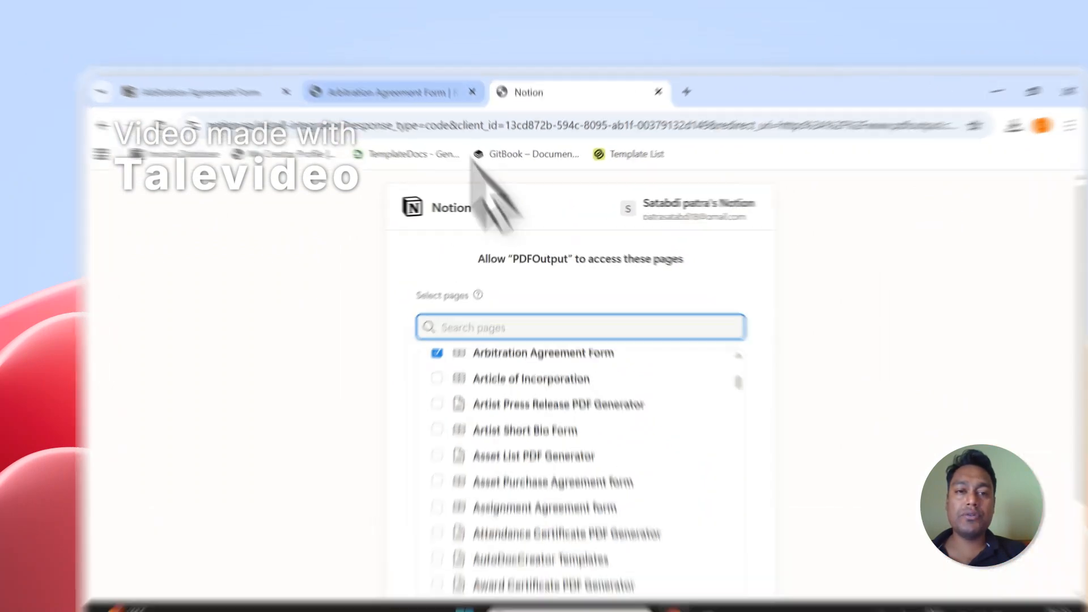
click(376, 82)
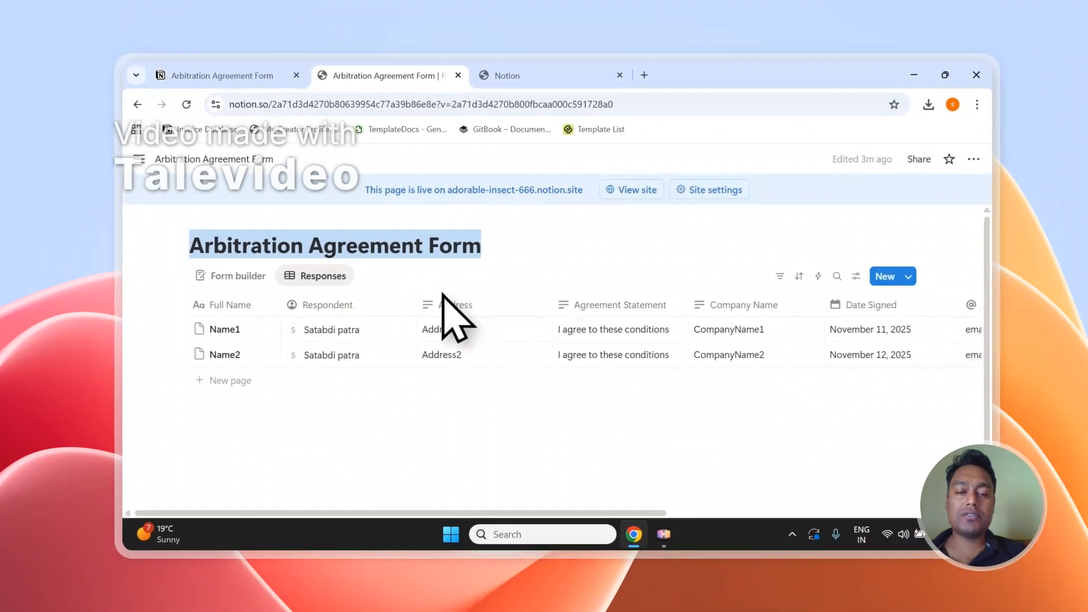
click(479, 78)
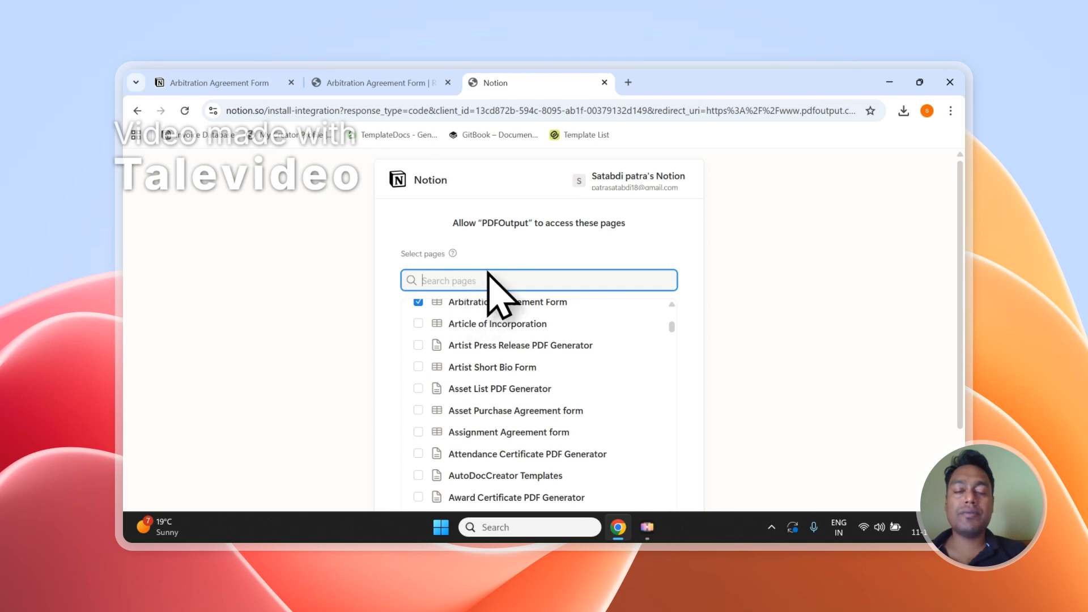
Step: Allow PDFOutput access to the selected Notion pages
scroll(571, 311, down, 5)
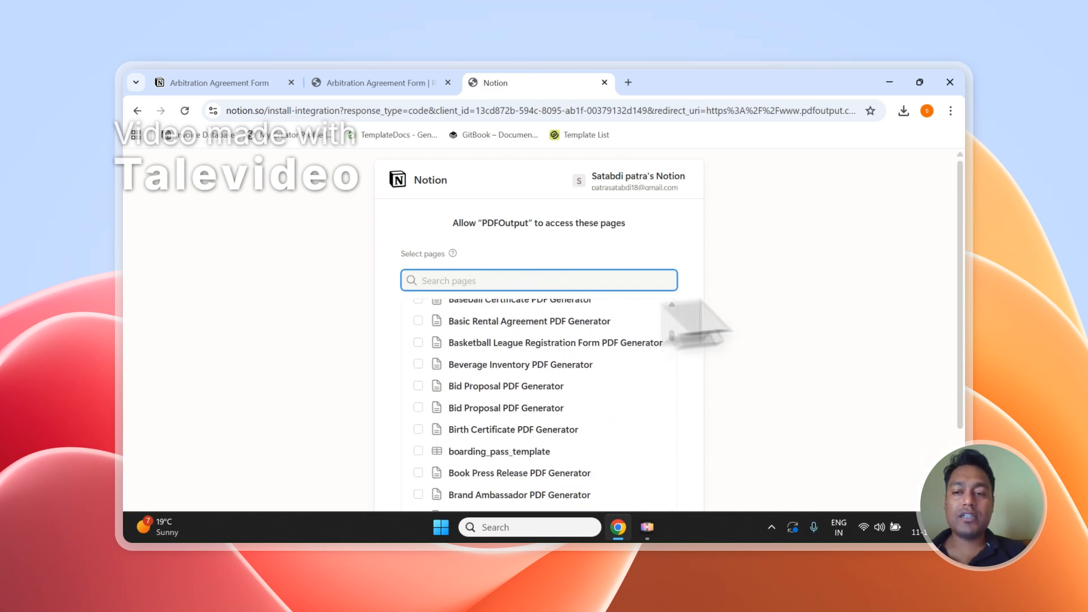
scroll(855, 303, down, 2)
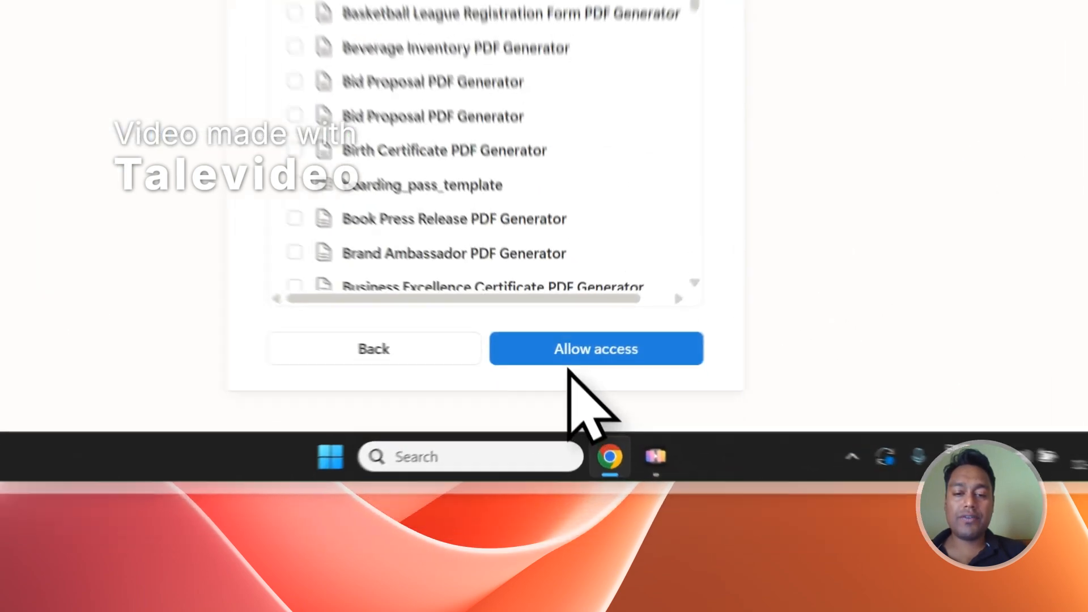
click(593, 463)
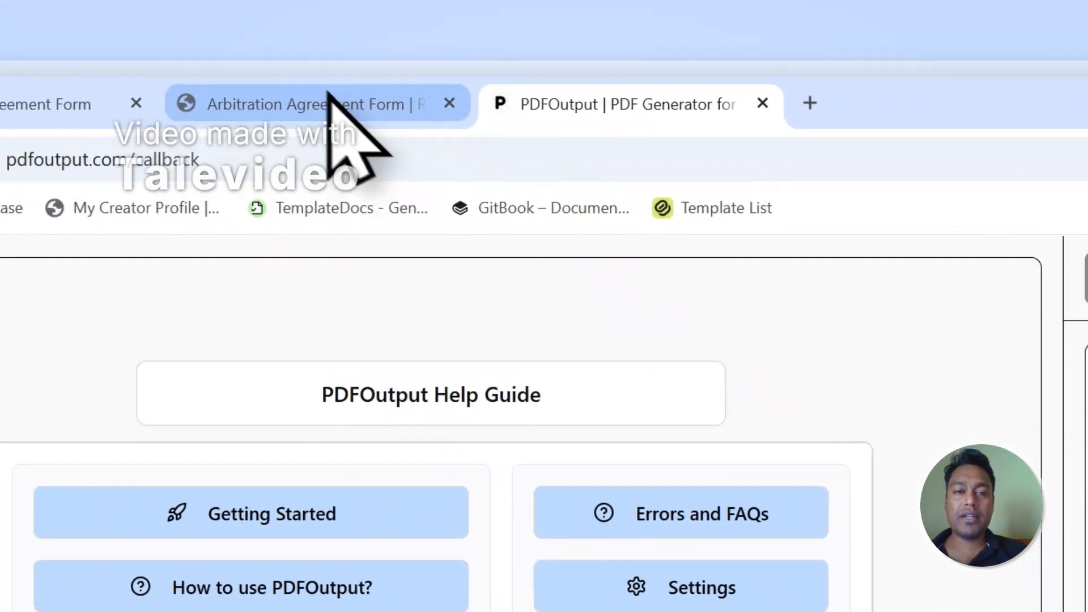
Step: Recheck the database title in Notion and choose Arbitration Agreement Form as the Notion database in PDFOutput
click(337, 102)
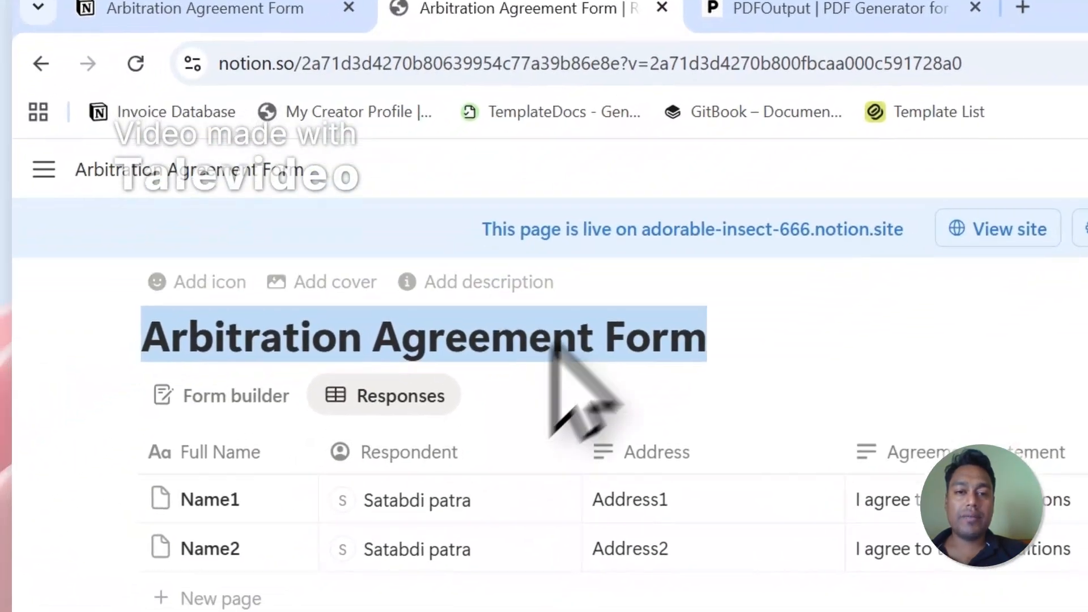
click(838, 8)
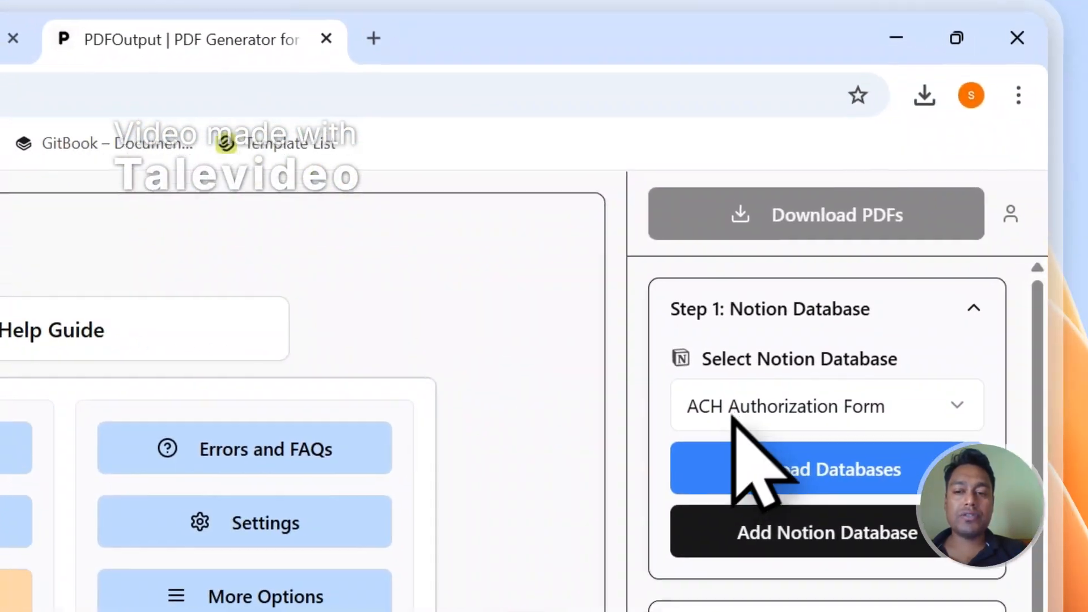
click(714, 400)
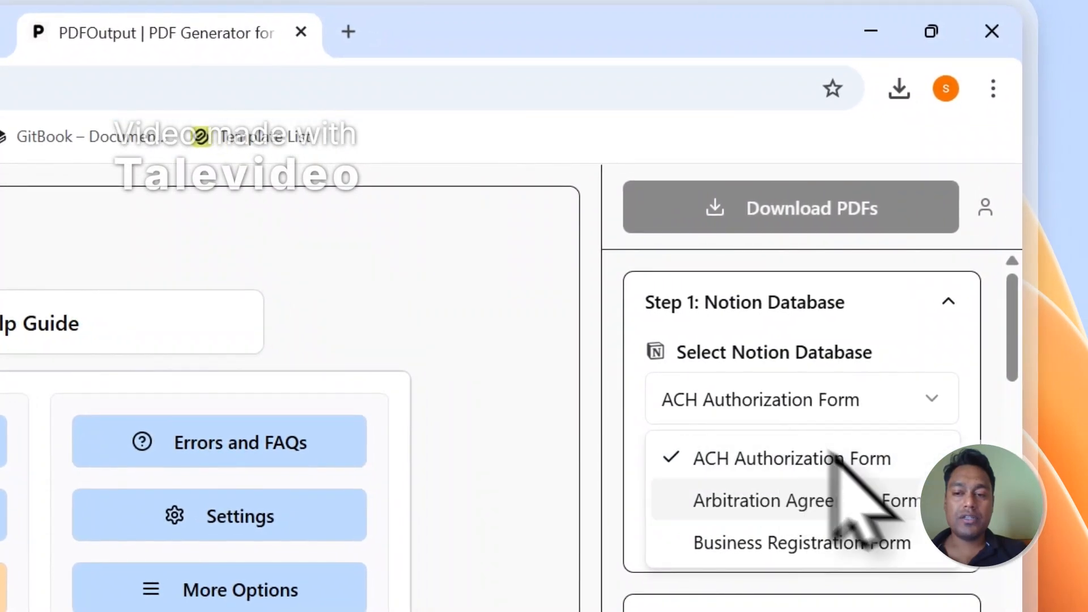
click(747, 502)
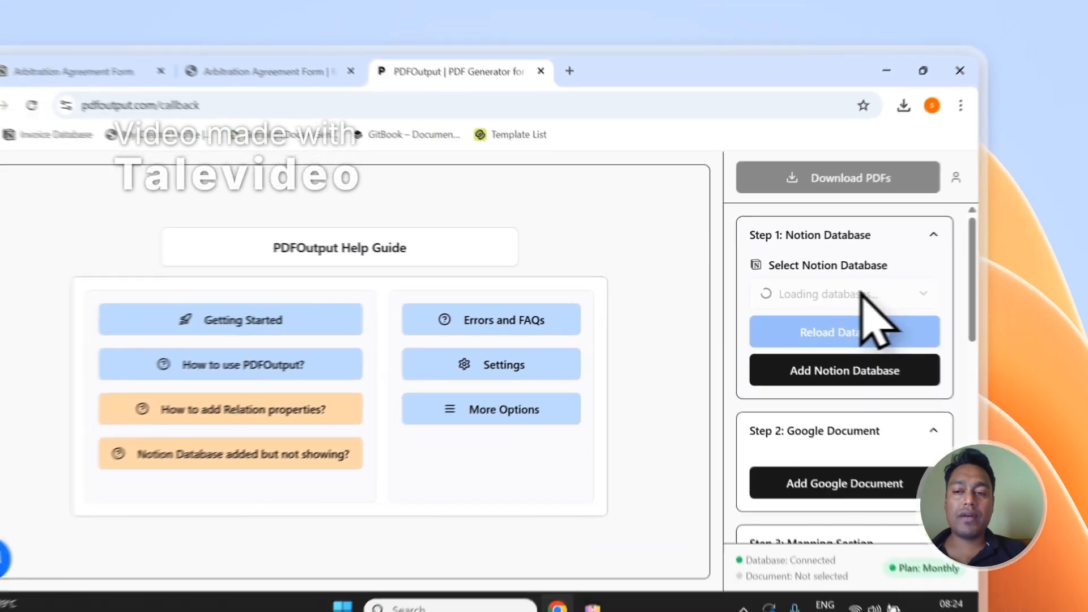
Step: Review the database properties listed in PDFOutput's mapping section and compare them with the columns of the Notion responses table
scroll(856, 422, down, 10)
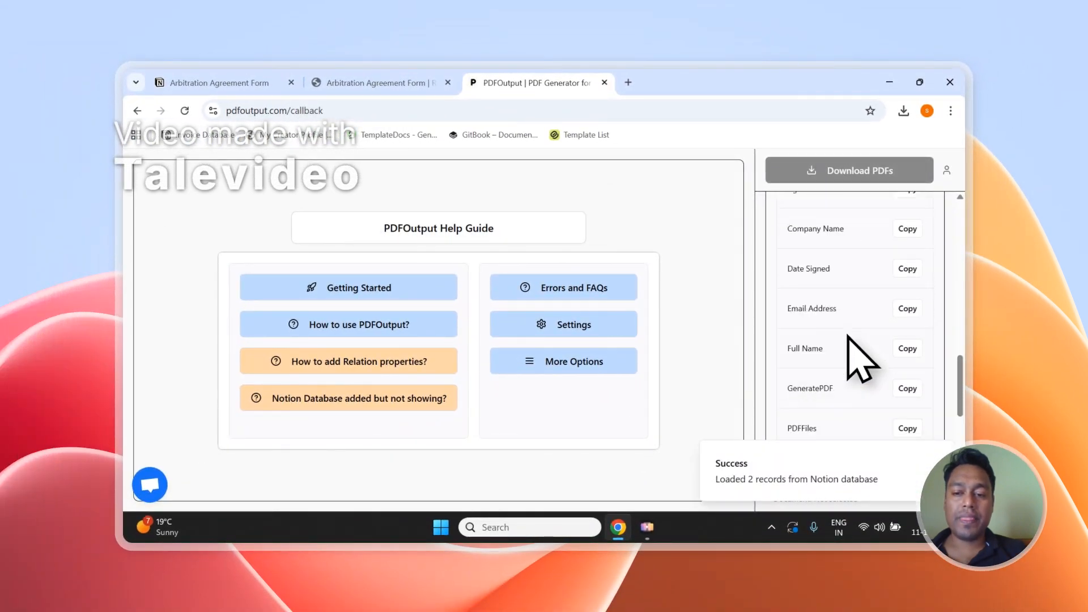
scroll(850, 340, up, 10)
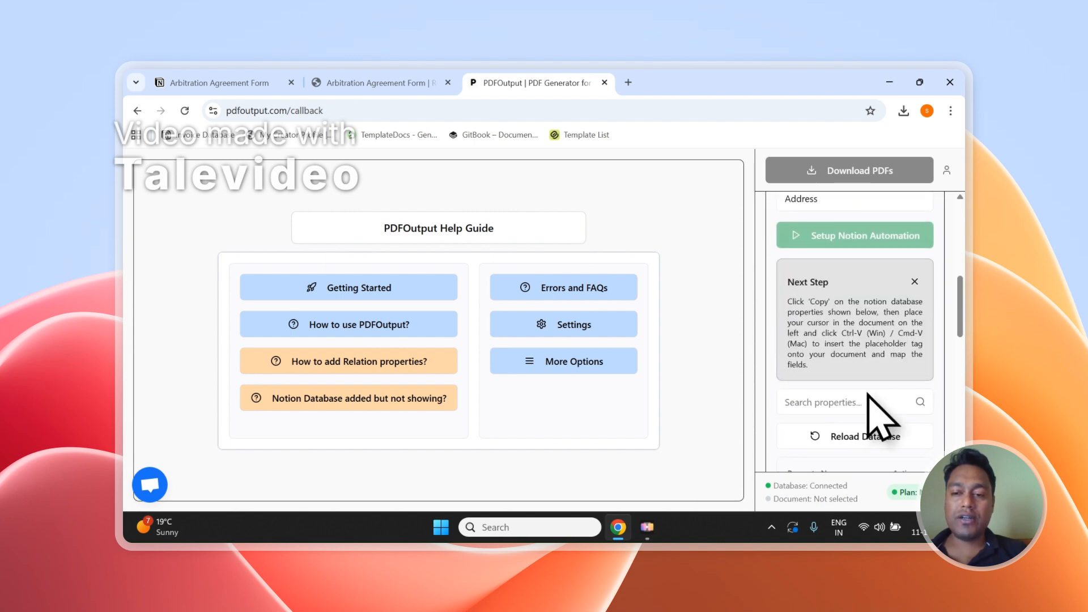
scroll(881, 416, down, 1)
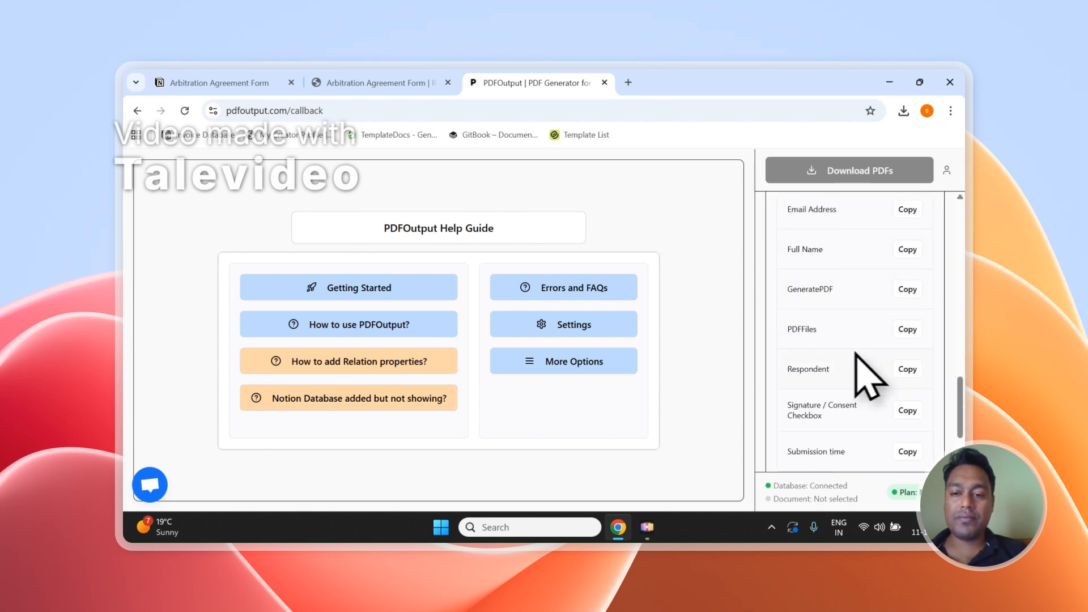
click(375, 83)
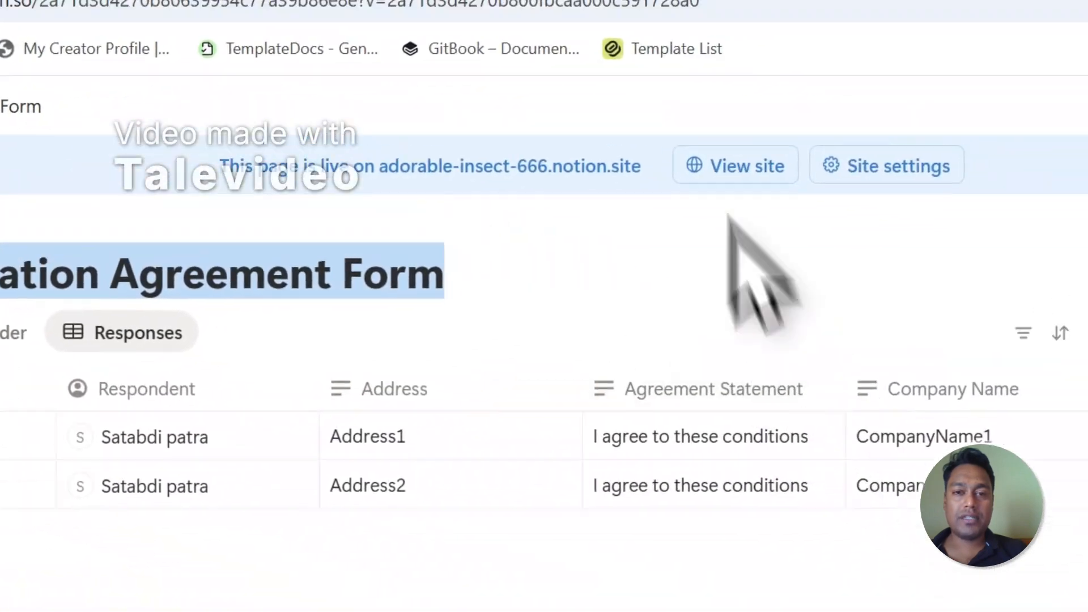
click(482, 111)
scroll(796, 554, down, 1)
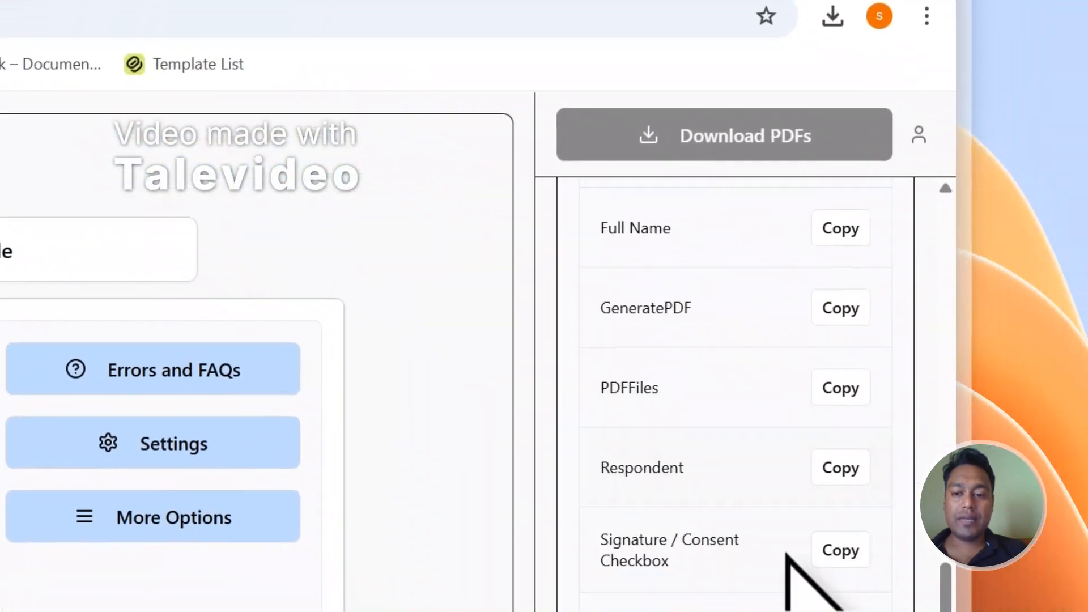
scroll(722, 539, up, 3)
scroll(713, 536, up, 5)
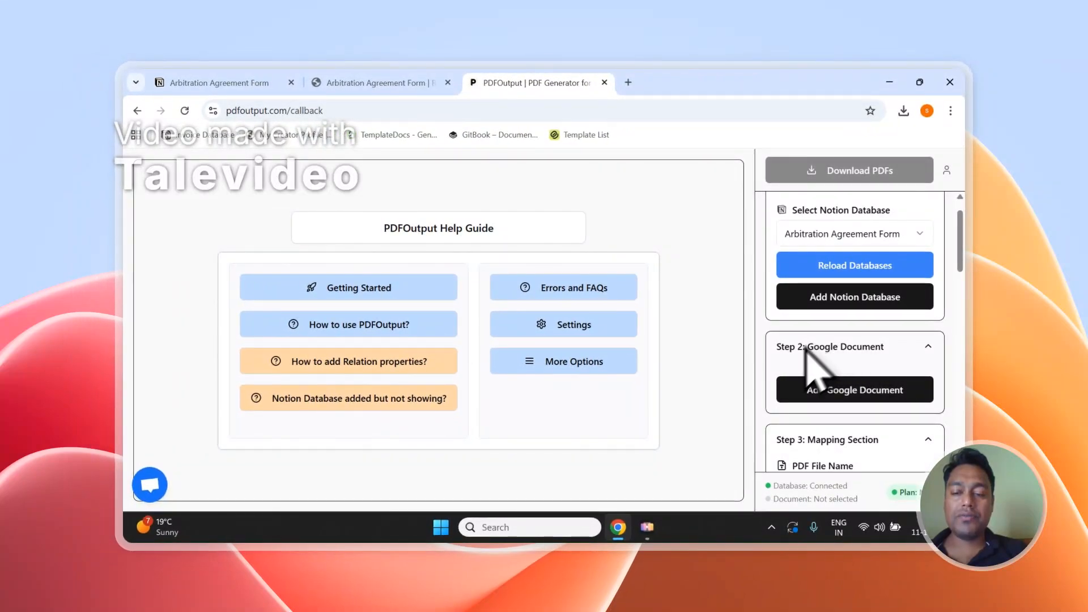
click(921, 390)
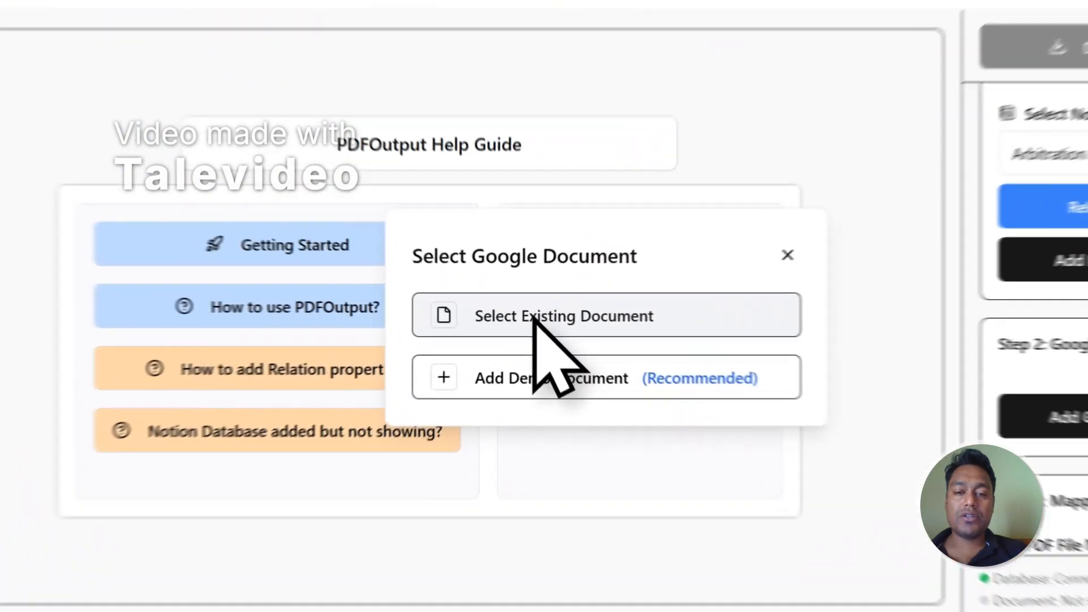
click(501, 331)
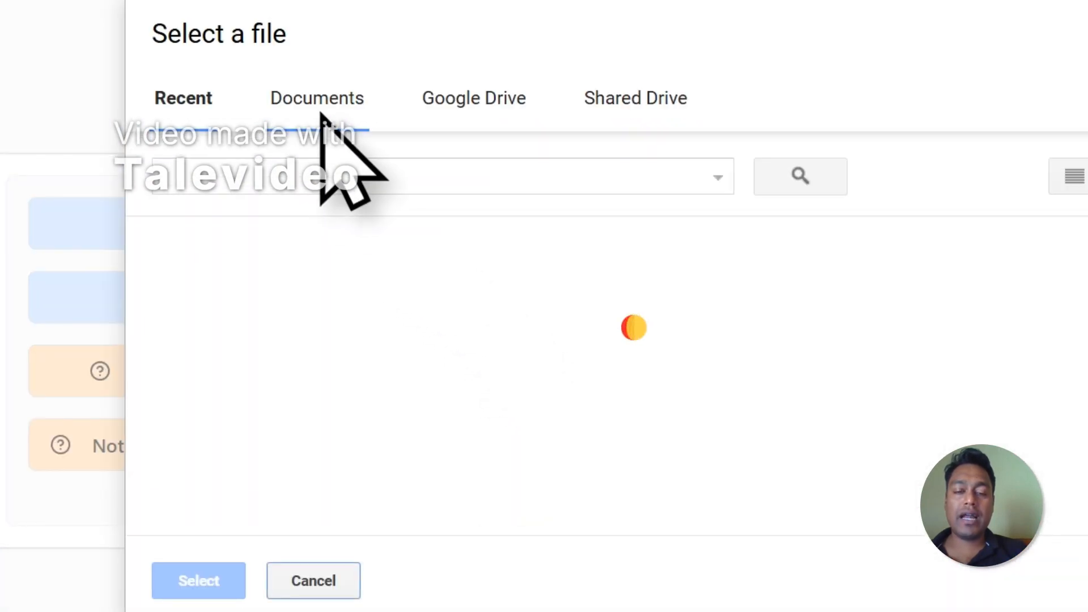
click(320, 108)
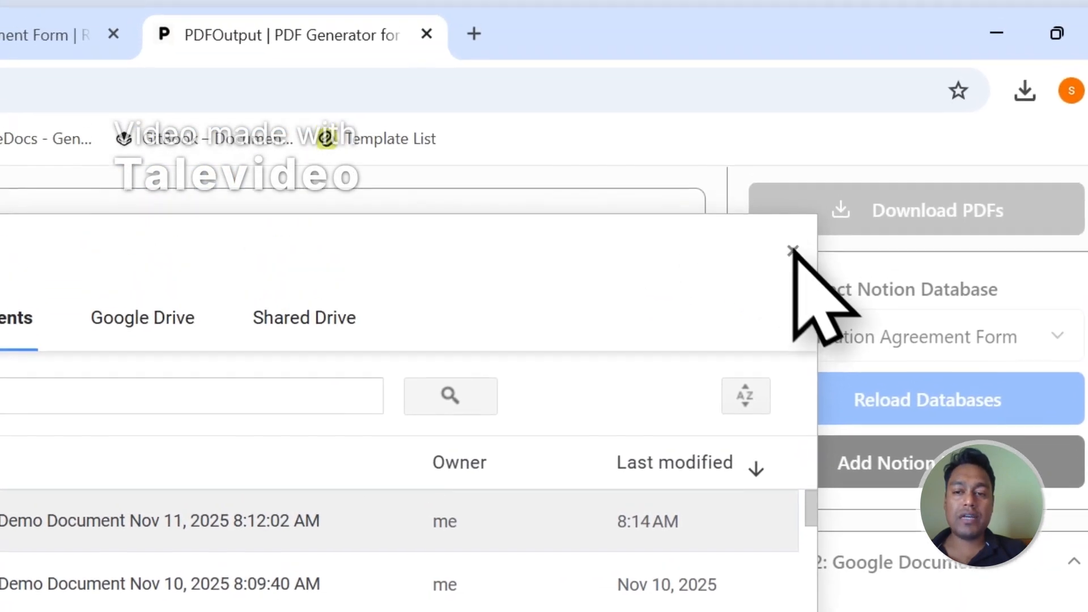
click(792, 251)
Step: Add the recommended demo document as the Google Docs template and delete its introductory text above the Placeholders list
click(859, 611)
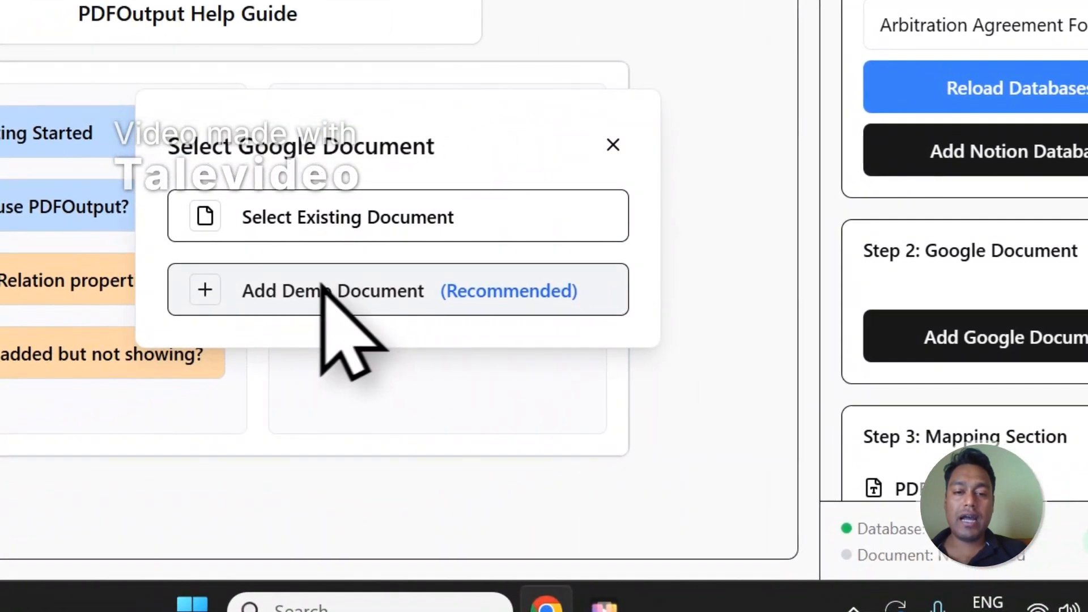
click(317, 287)
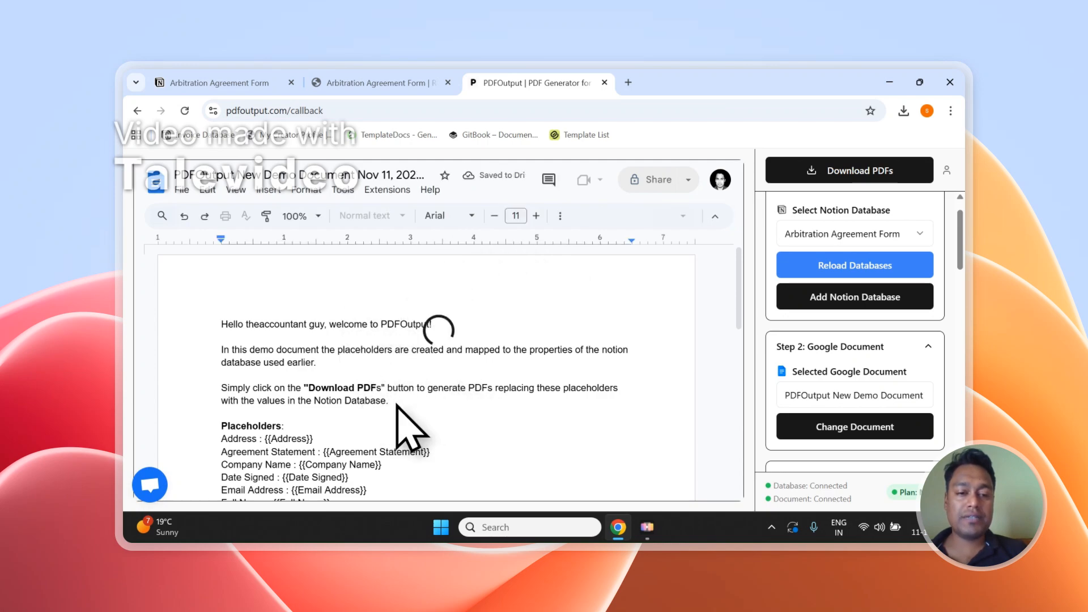
drag(426, 401, 250, 323)
key(BackSpace)
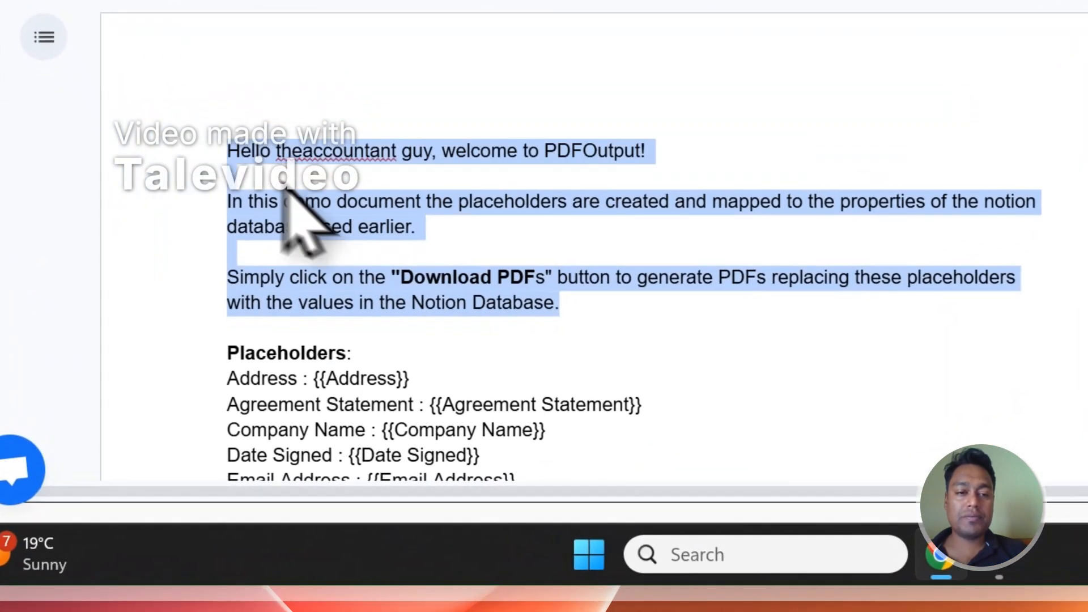
key(Delete)
key(Delete)
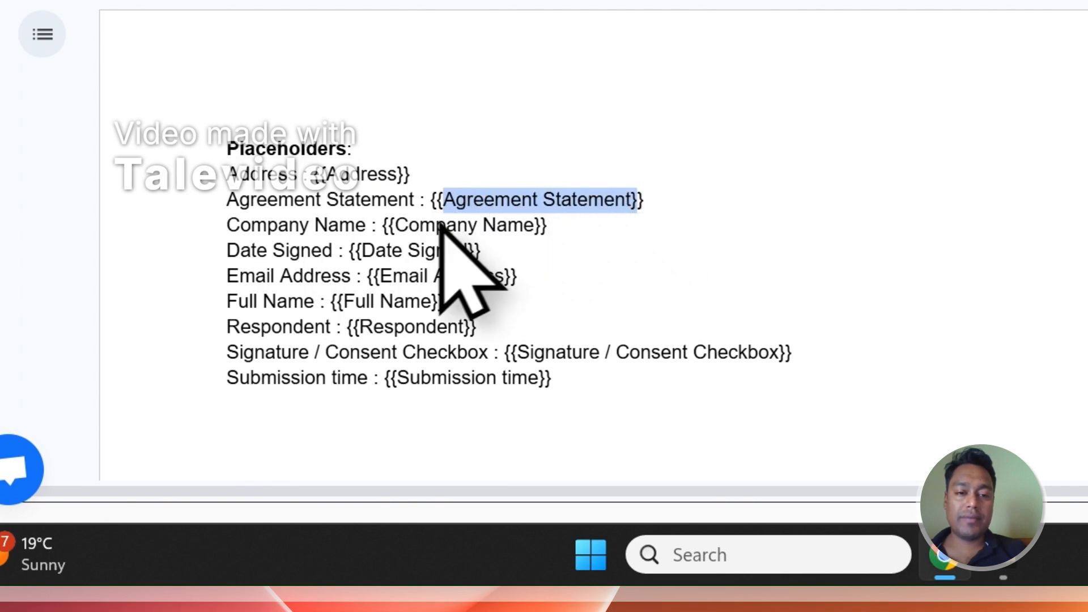
Step: Compare the template's placeholders, such as {{Address}} and {{Agreement Statement}}, with the matching columns in the Notion responses table
click(573, 53)
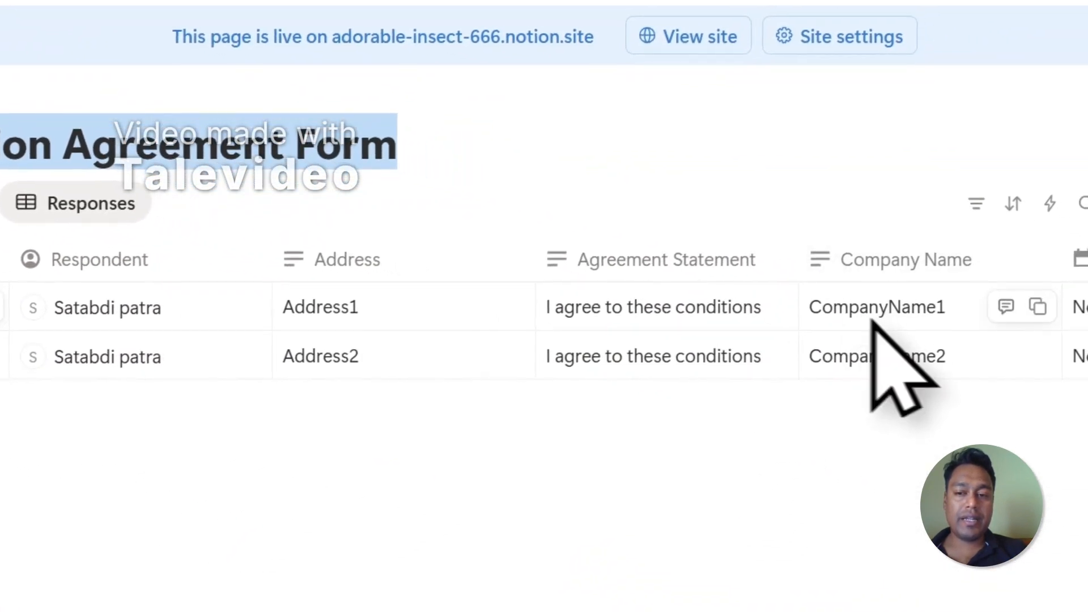
click(447, 90)
drag(490, 409, 347, 346)
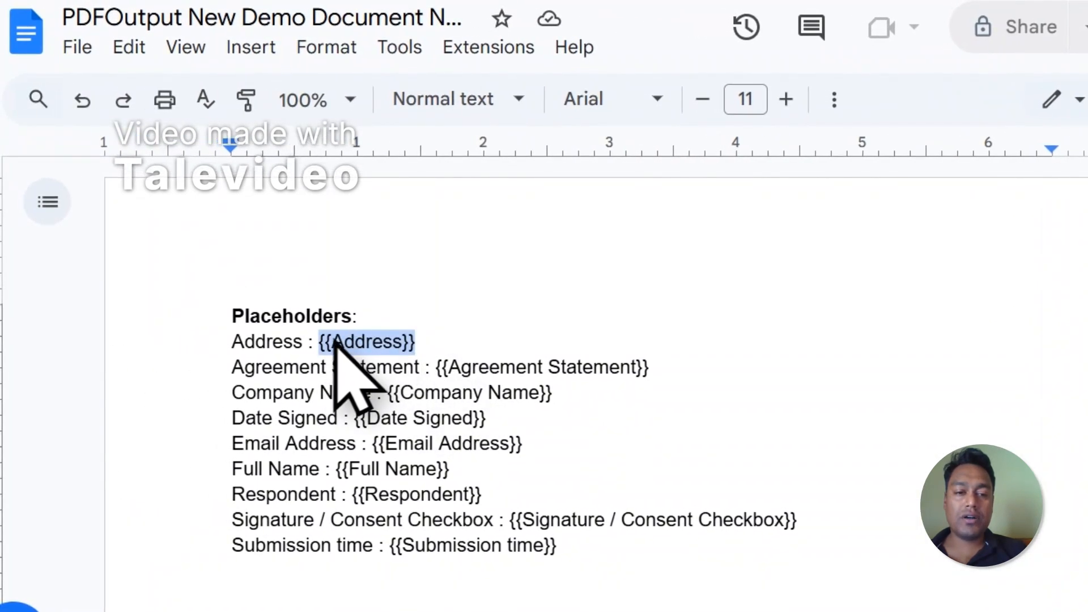
click(548, 108)
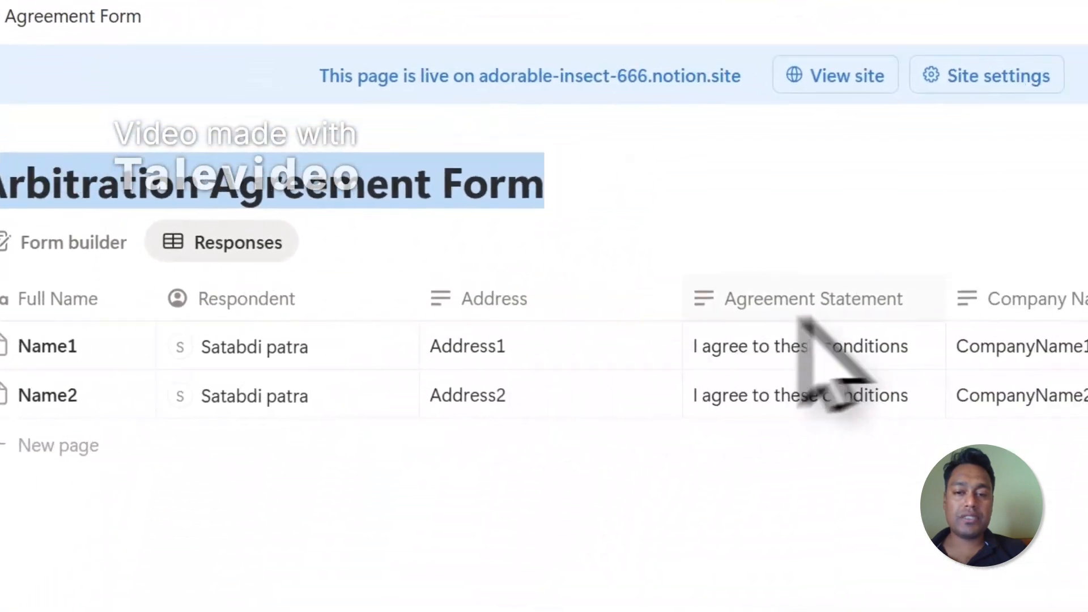
click(524, 61)
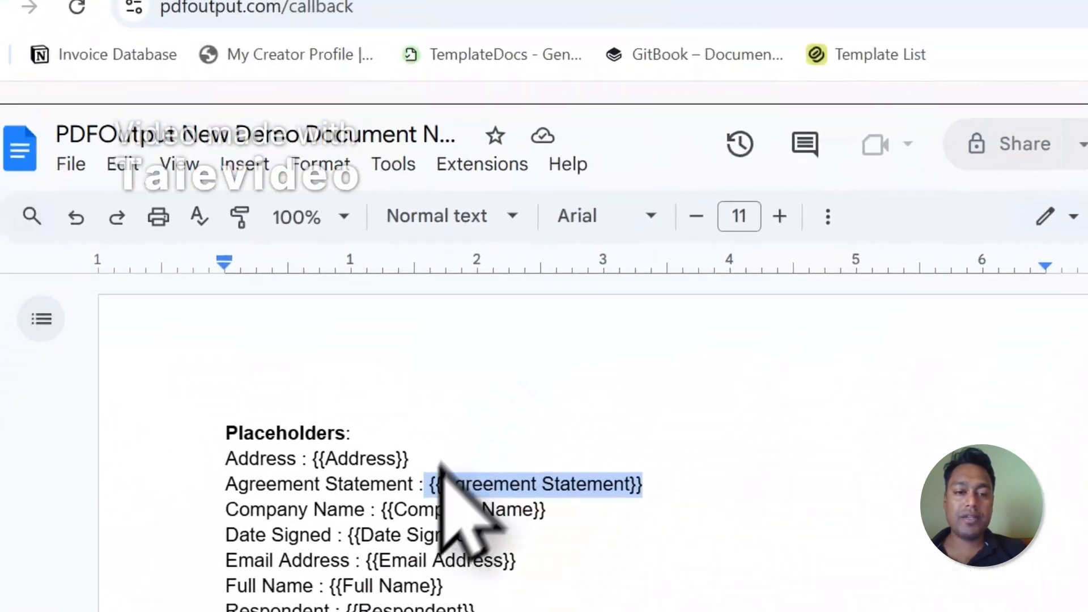
click(410, 507)
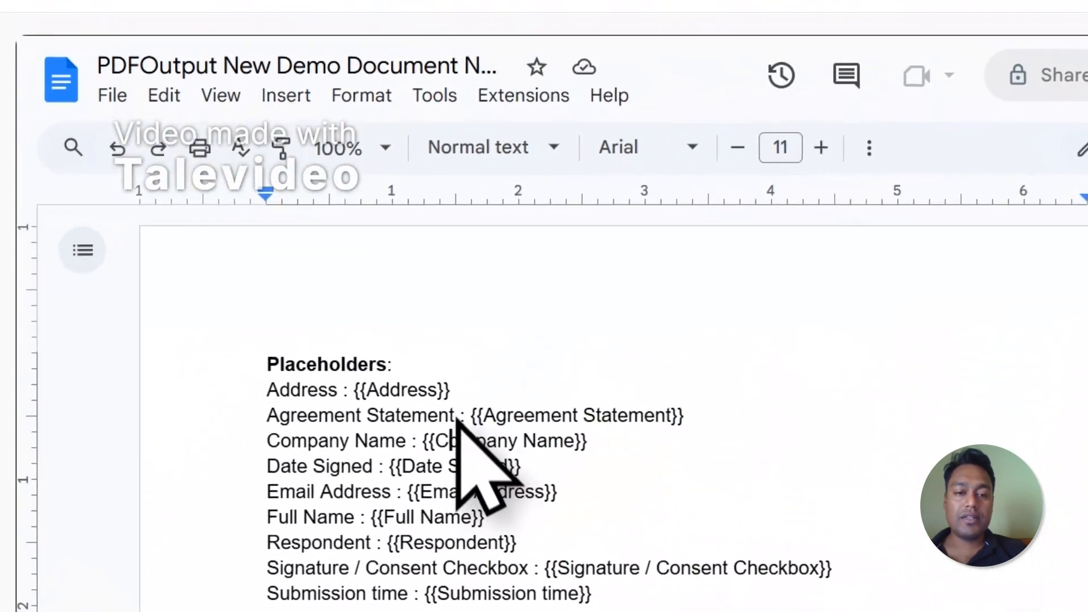
drag(409, 460, 369, 460)
click(607, 53)
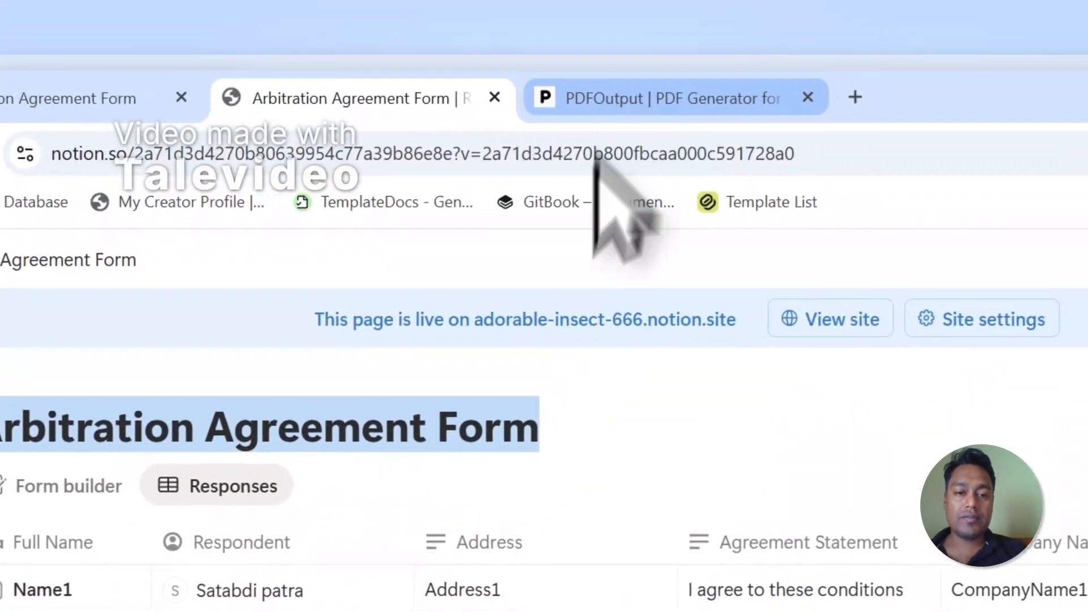
click(612, 94)
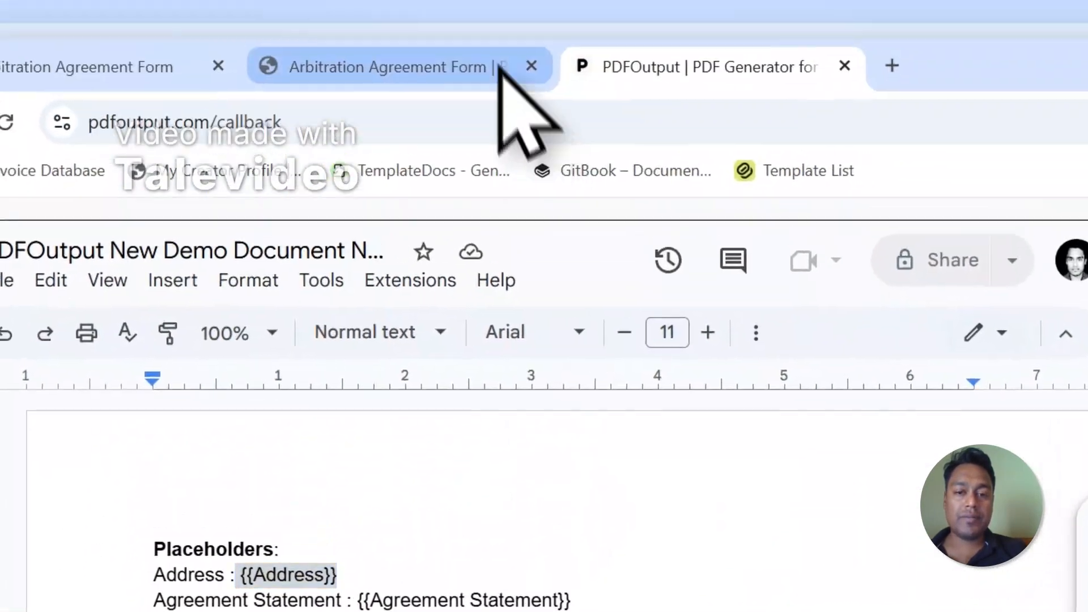
click(502, 67)
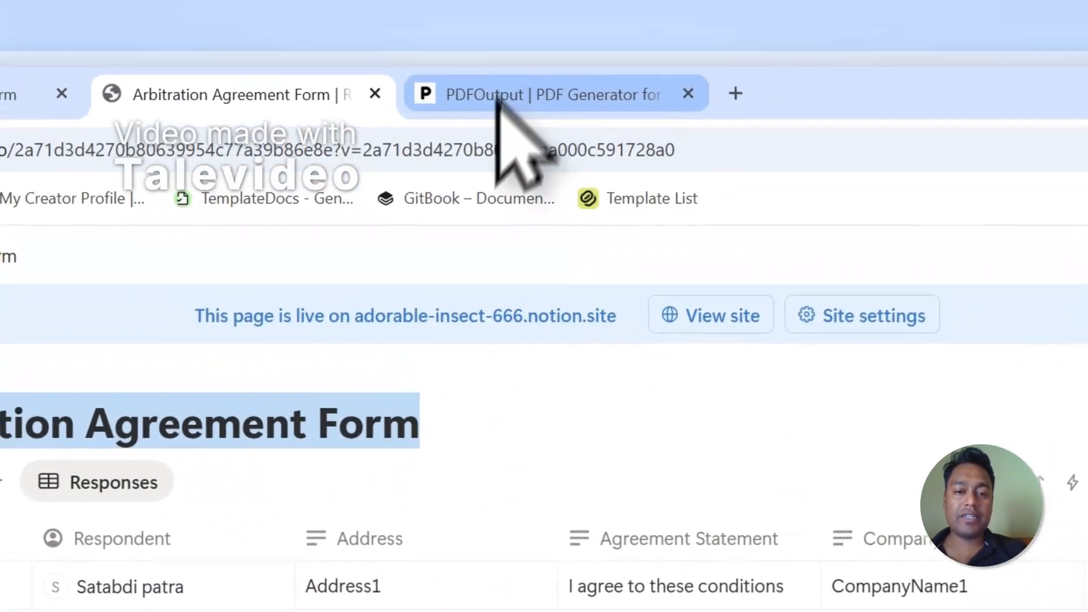
click(500, 85)
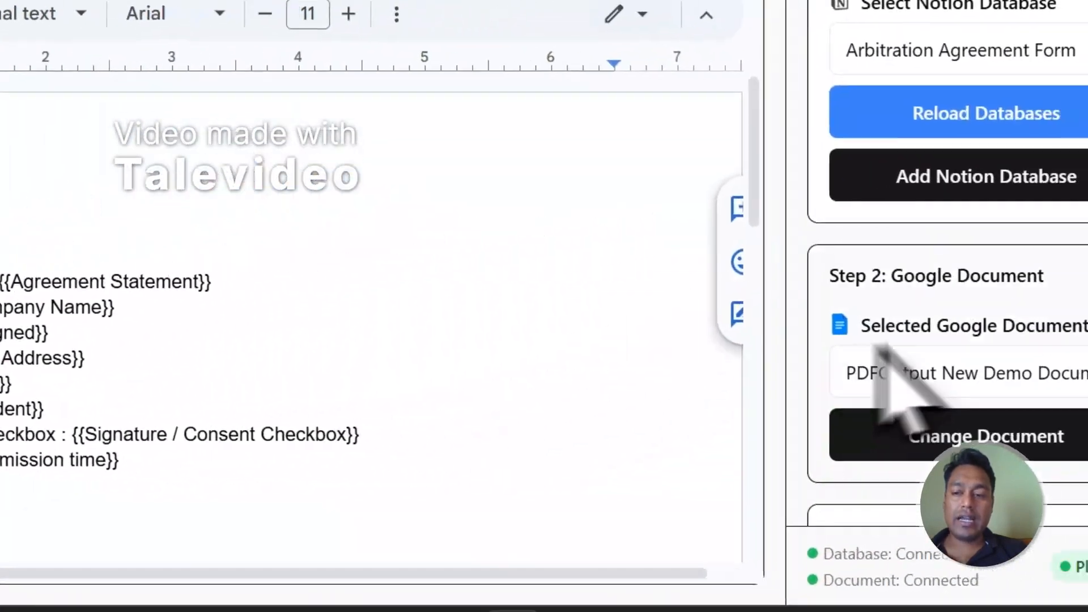
Step: Copy the Address property's tag from the mapping section and insert it beneath the template's placeholder list
scroll(804, 340, down, 6)
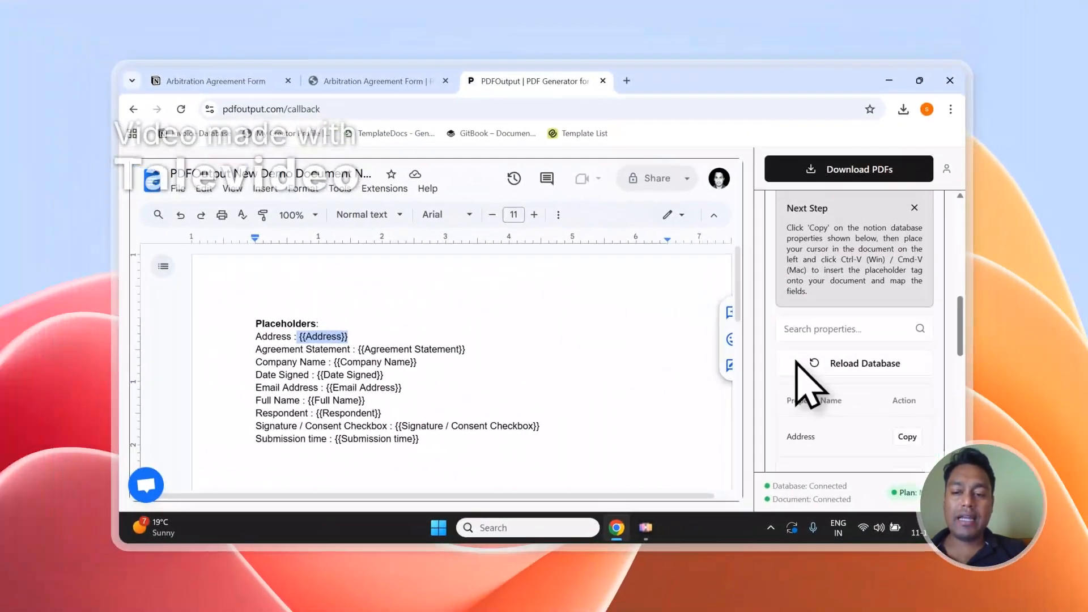
scroll(807, 385, down, 2)
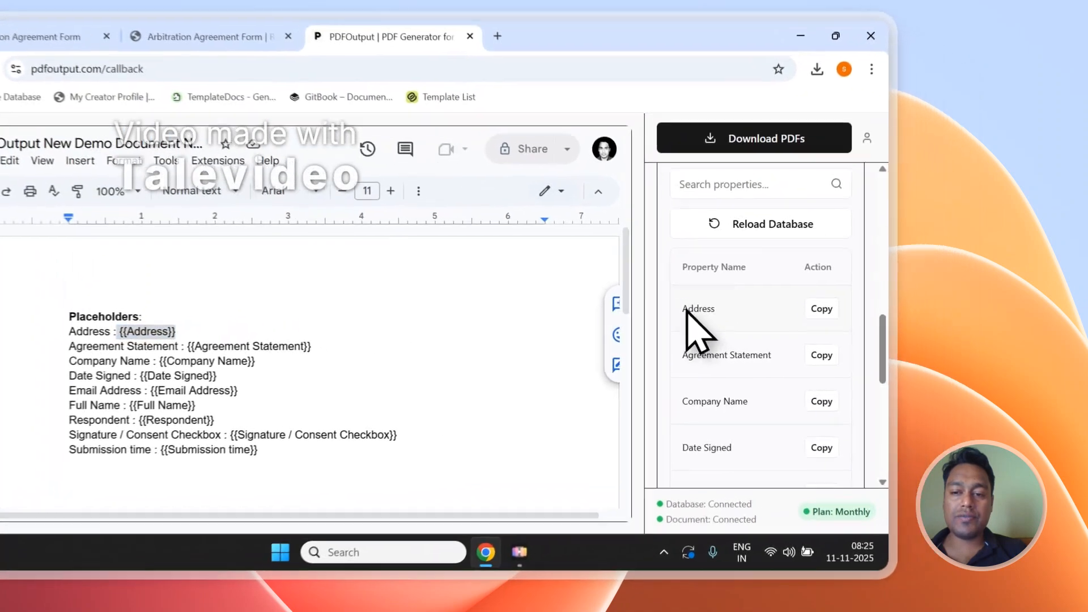
double_click(801, 318)
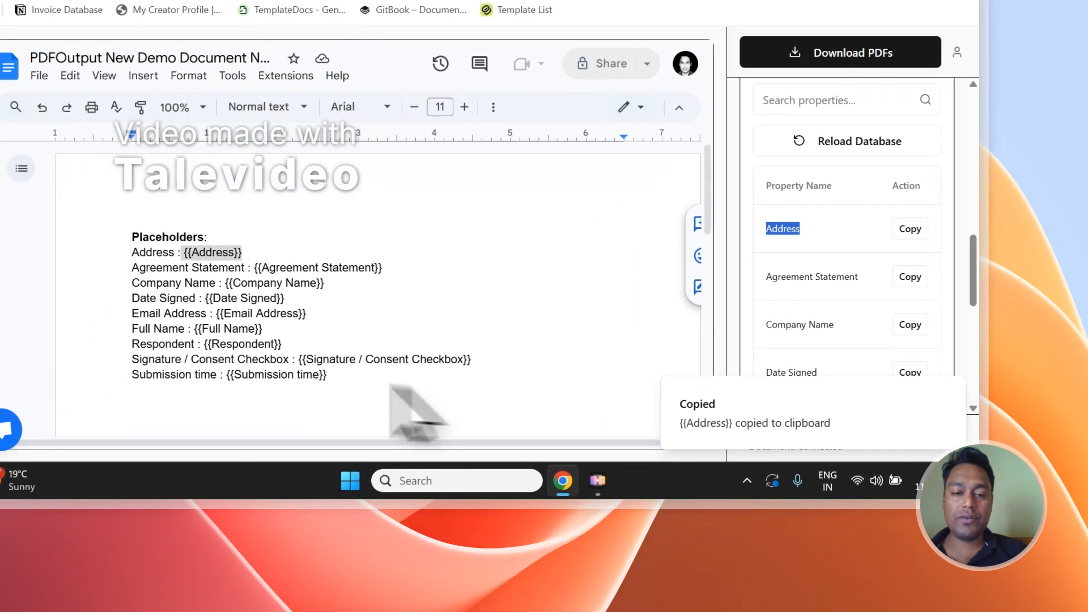
click(276, 468)
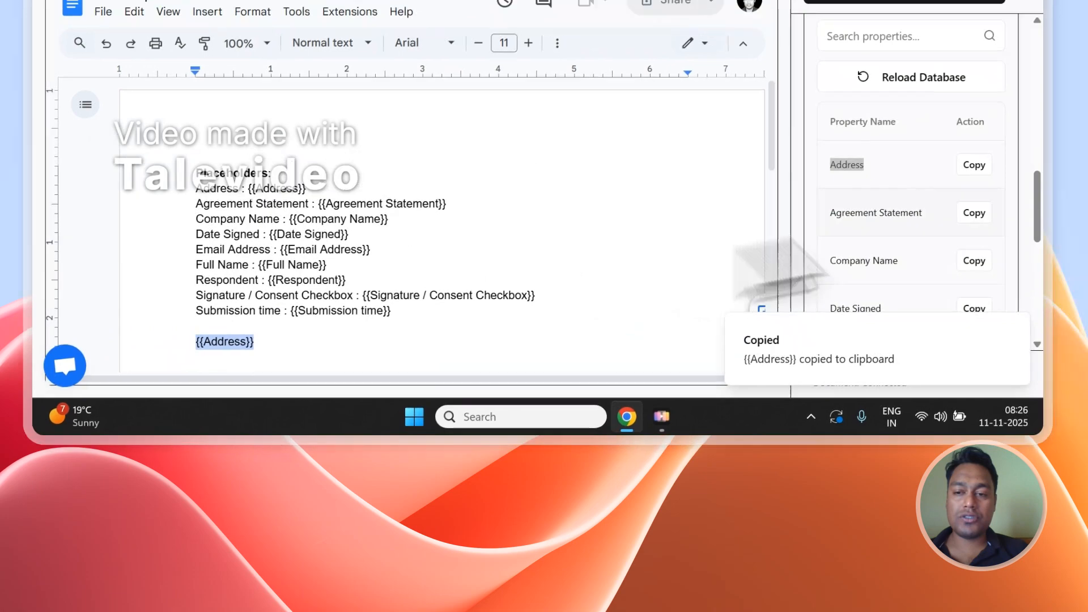
Step: Reread the tag insertion instructions, copy the Respondent property's tag, and remove the extra {{Address}} tag below the template's placeholder list
scroll(1066, 170, up, 5)
scroll(1058, 178, down, 3)
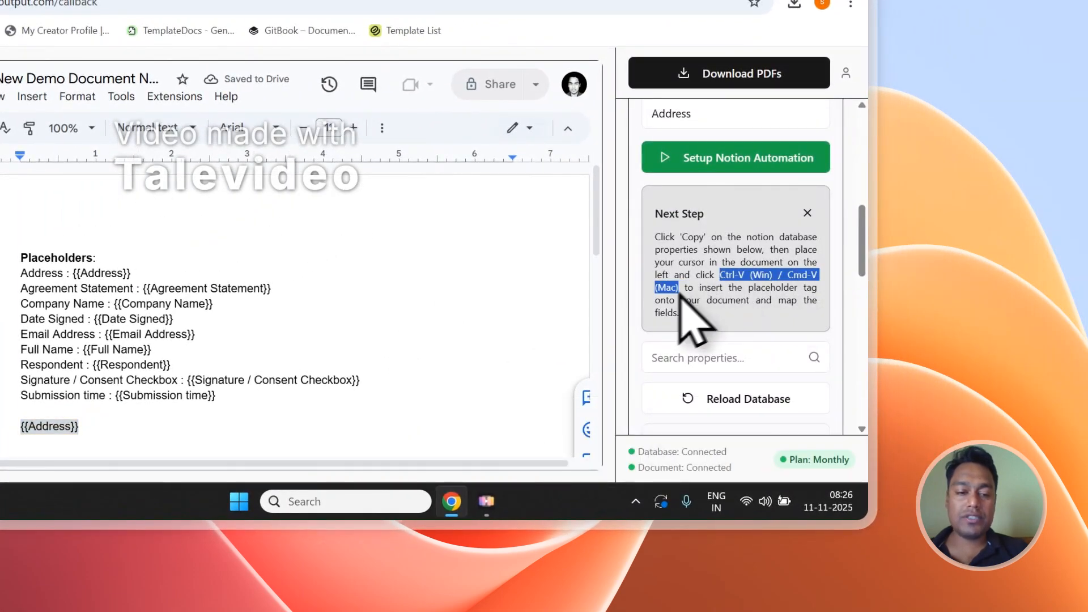
scroll(219, 354, down, 3)
click(90, 286)
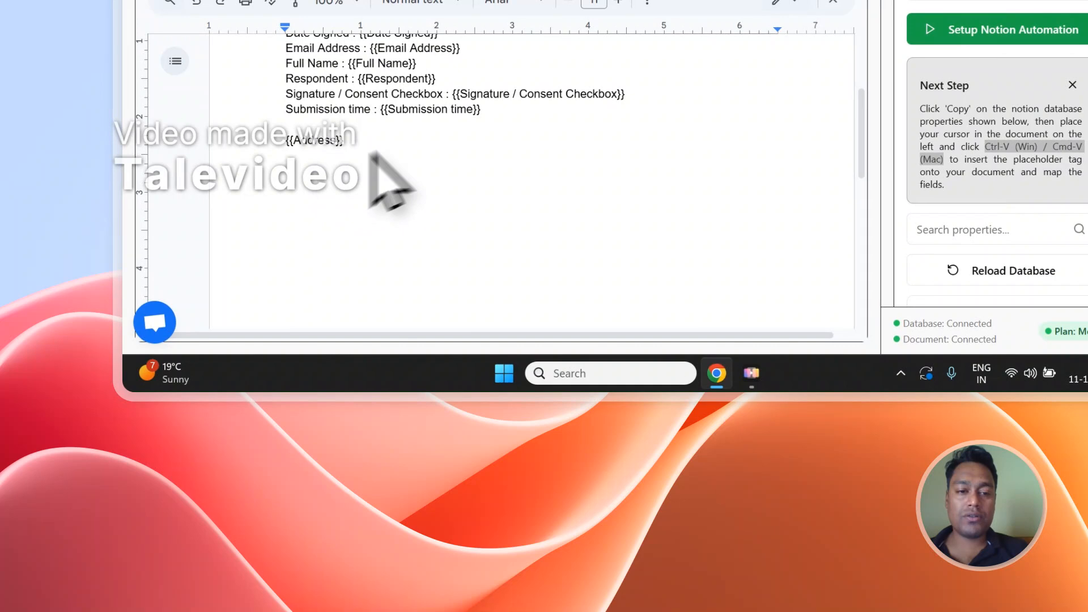
scroll(1043, 243, down, 8)
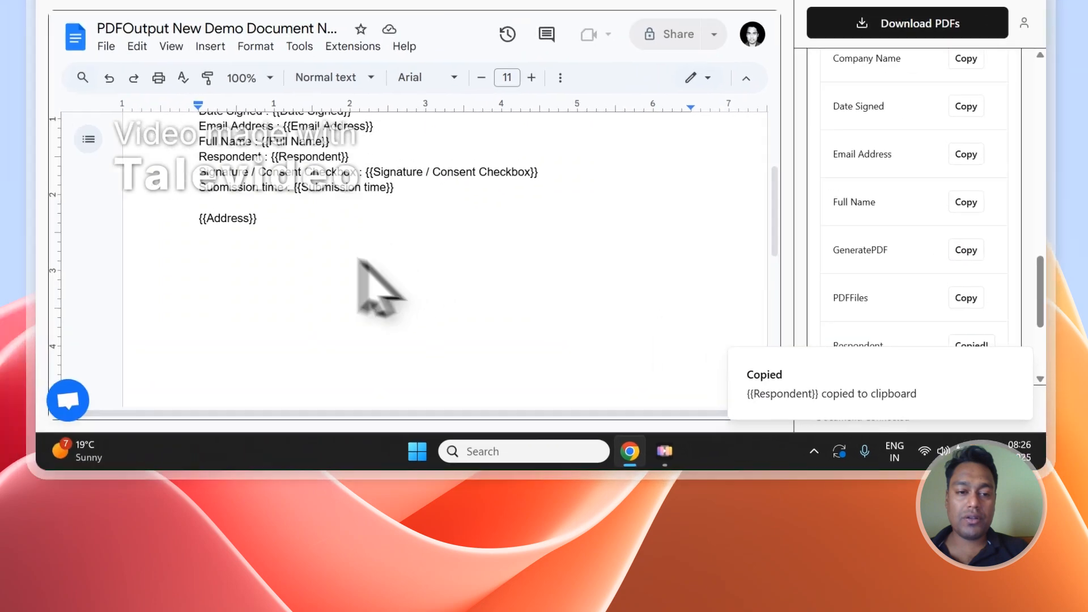
click(152, 169)
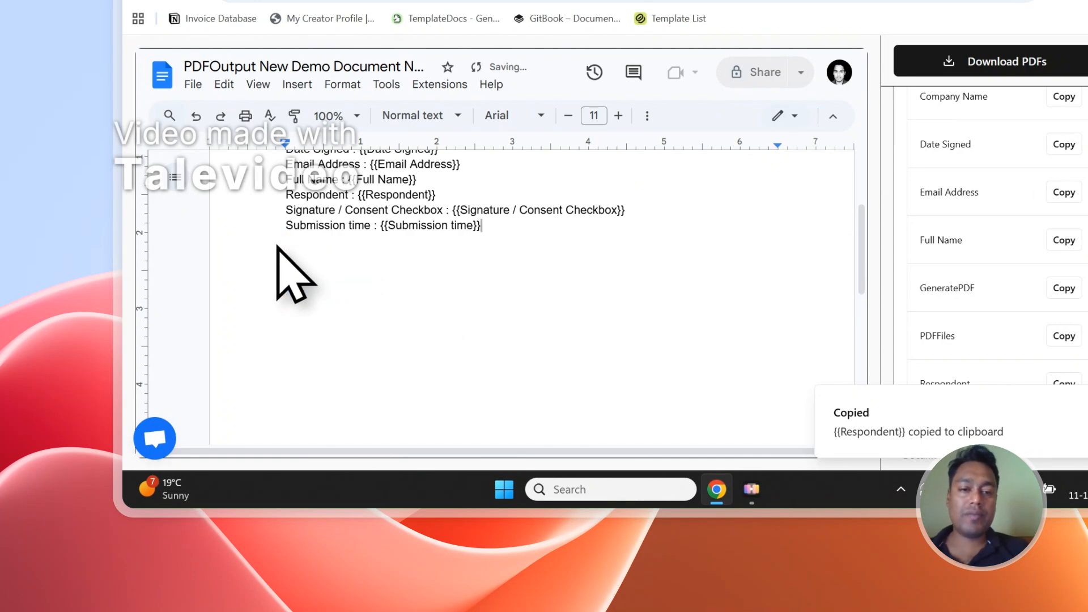
Step: Dismiss the copy notification and choose Company Name as the PDF File Name in the mapping section
scroll(276, 246, up, 5)
scroll(836, 335, up, 5)
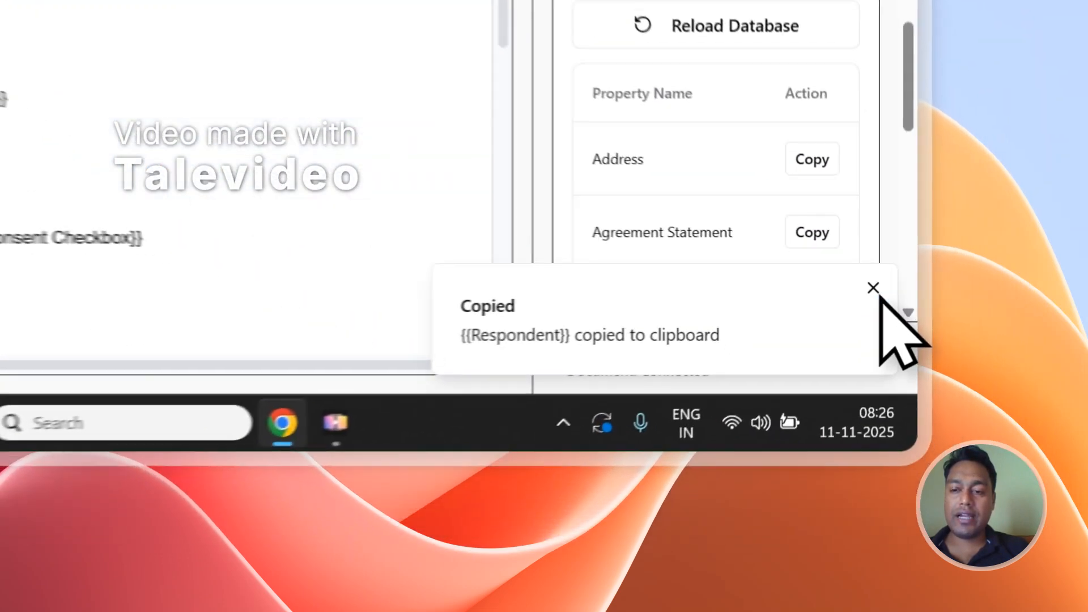
click(941, 453)
scroll(907, 362, up, 3)
scroll(874, 350, down, 10)
scroll(726, 45, down, 2)
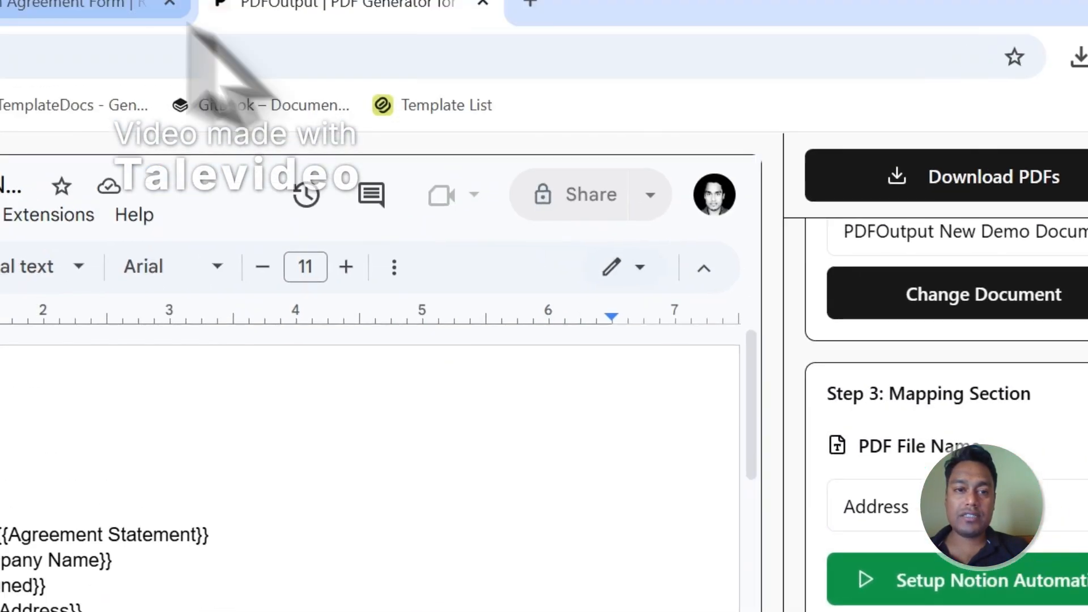
click(136, 9)
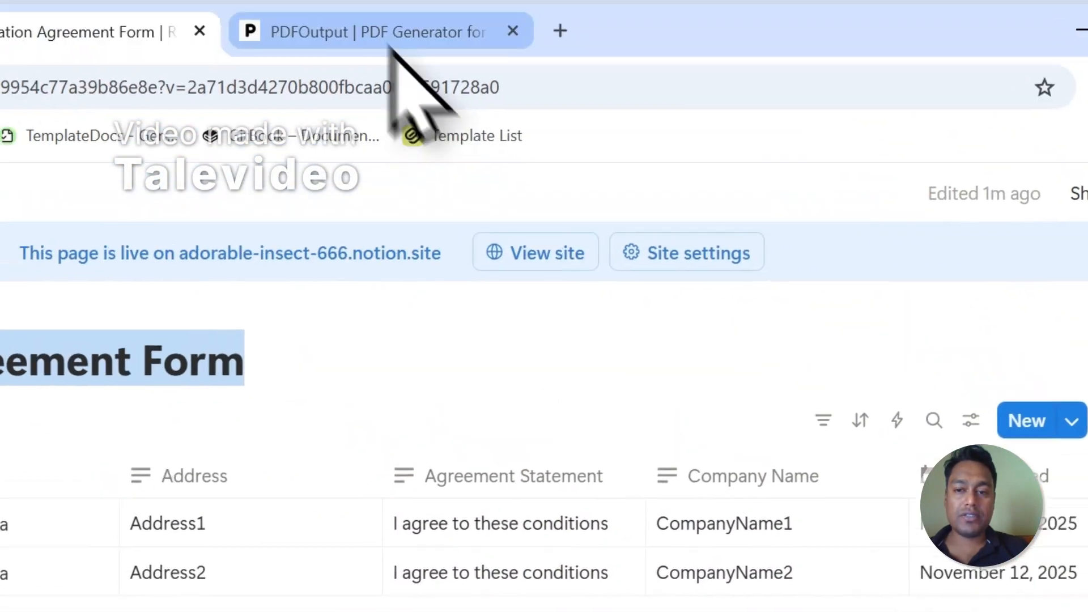
click(396, 57)
click(680, 413)
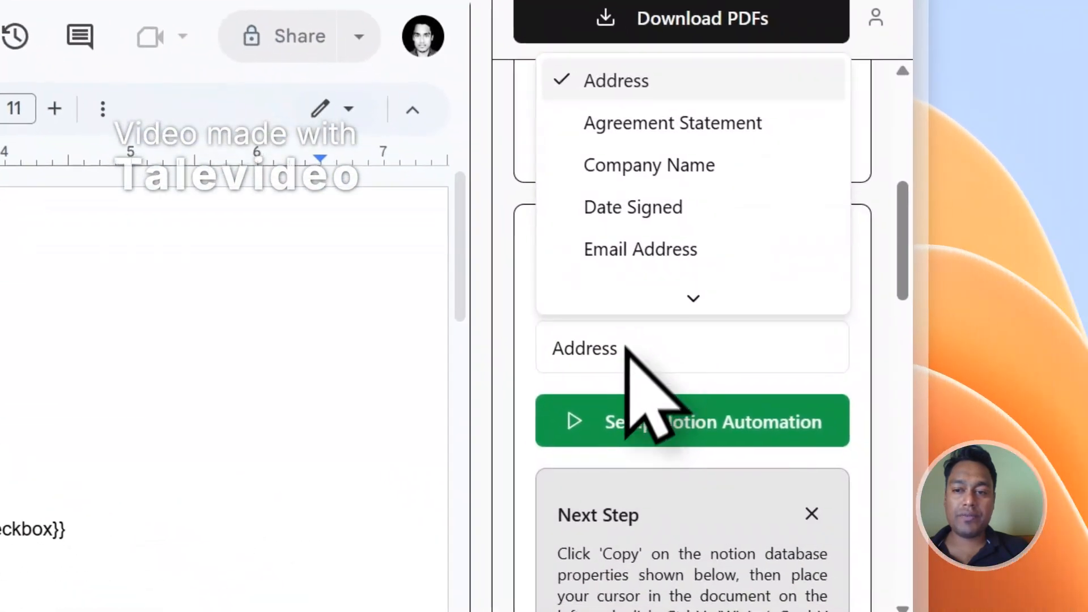
scroll(651, 243, down, 3)
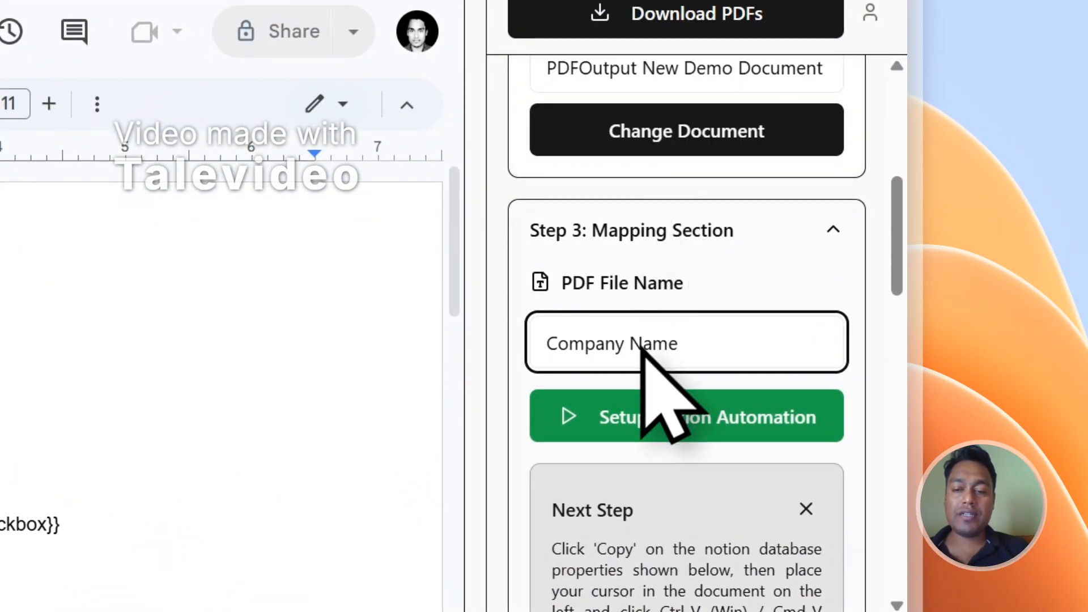
Step: Check the Company Name values and the GeneratePDF and PDFFiles columns in the Notion responses table
click(294, 100)
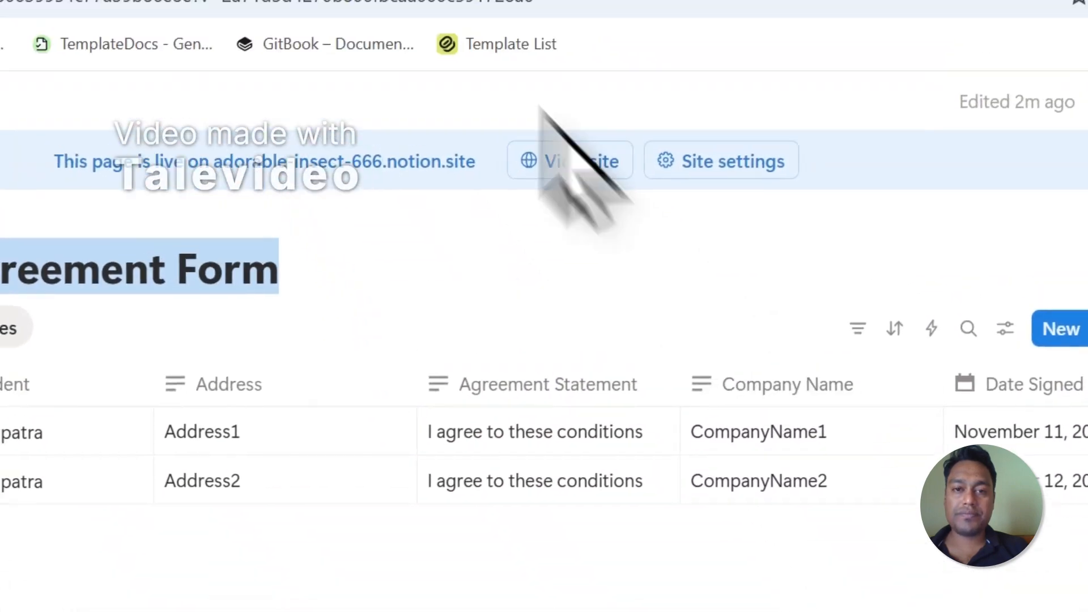
click(447, 122)
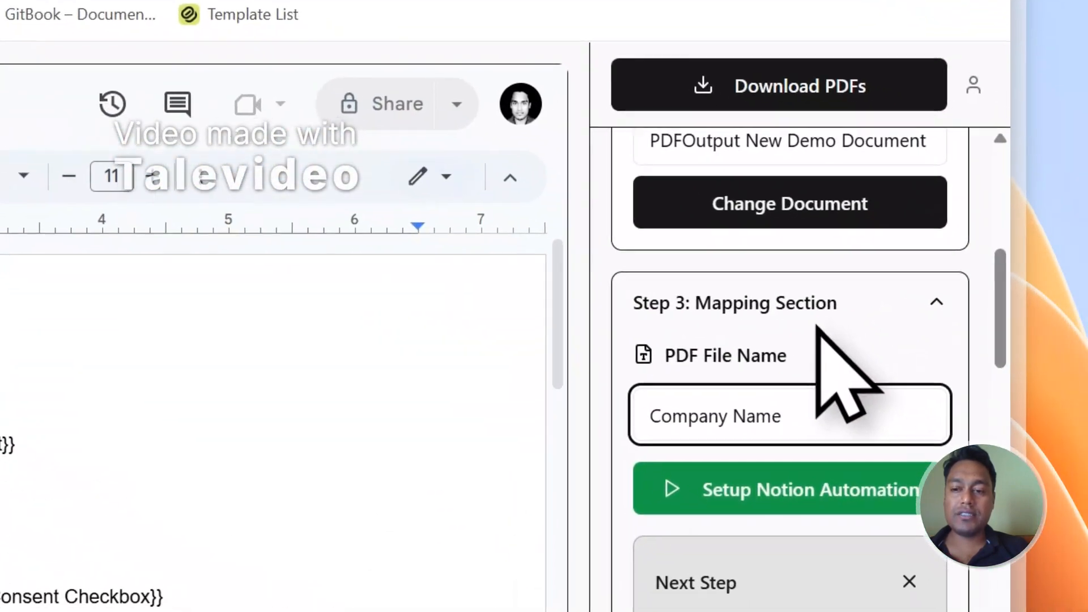
click(255, 93)
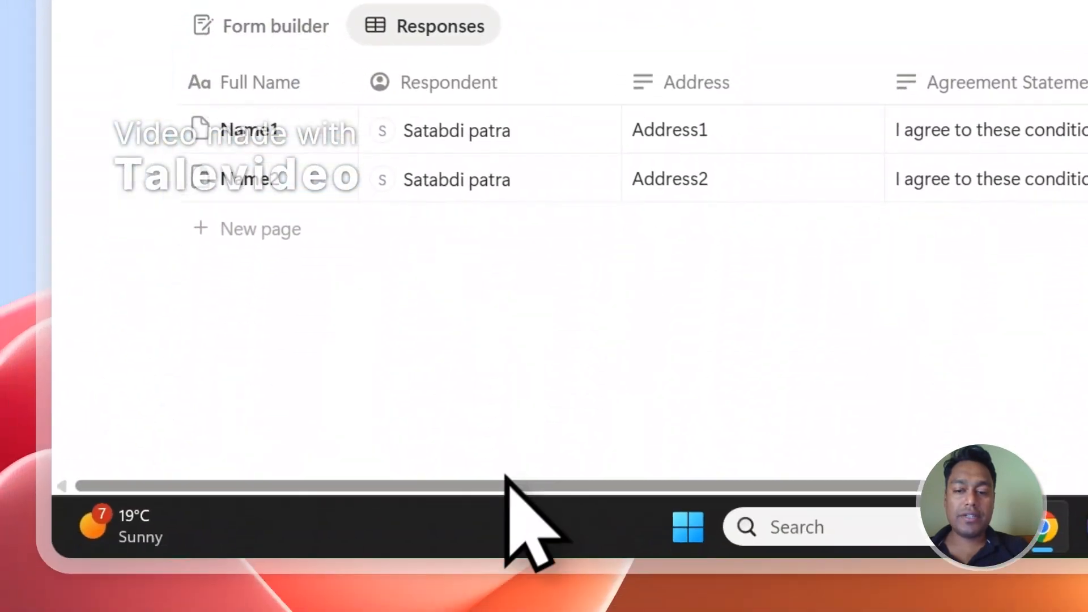
drag(506, 486, 1085, 486)
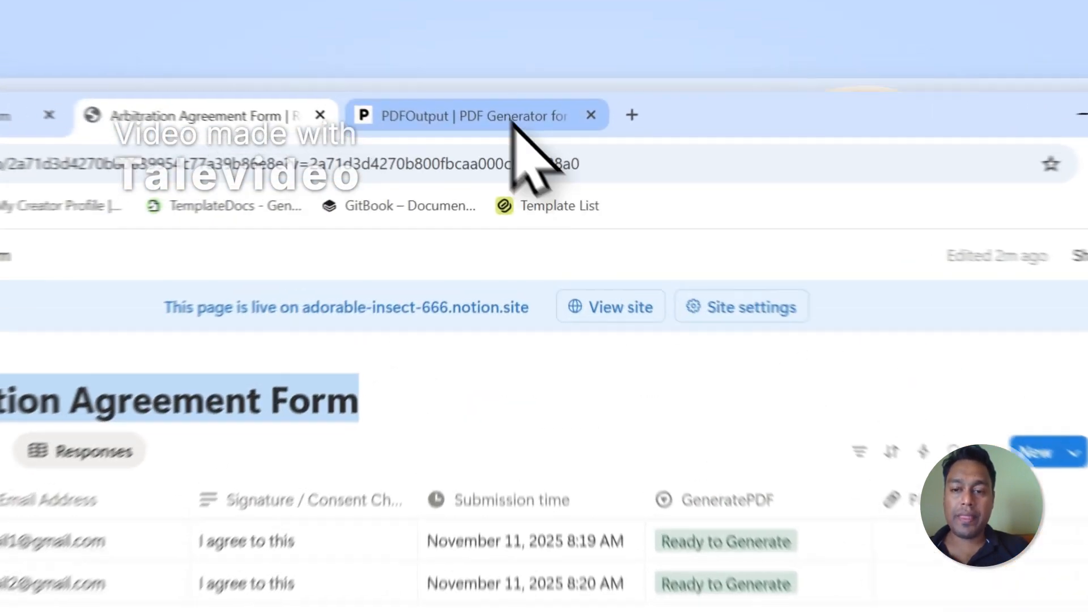
Step: Return to PDFOutput and generate PDFs for the entries of the Arbitration Agreement Form database
click(563, 86)
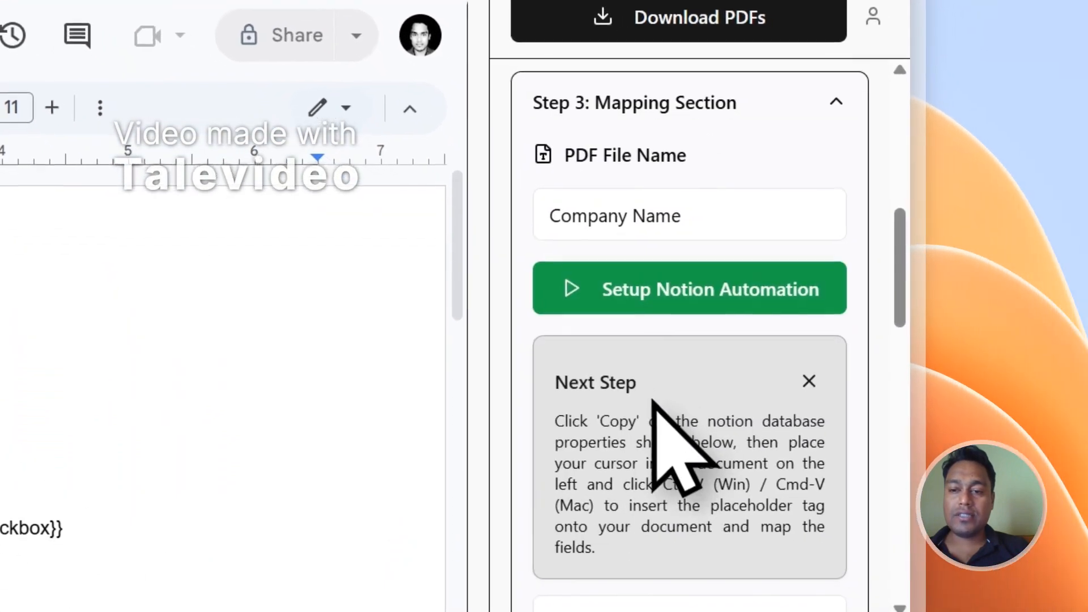
scroll(643, 388, down, 3)
scroll(643, 389, up, 8)
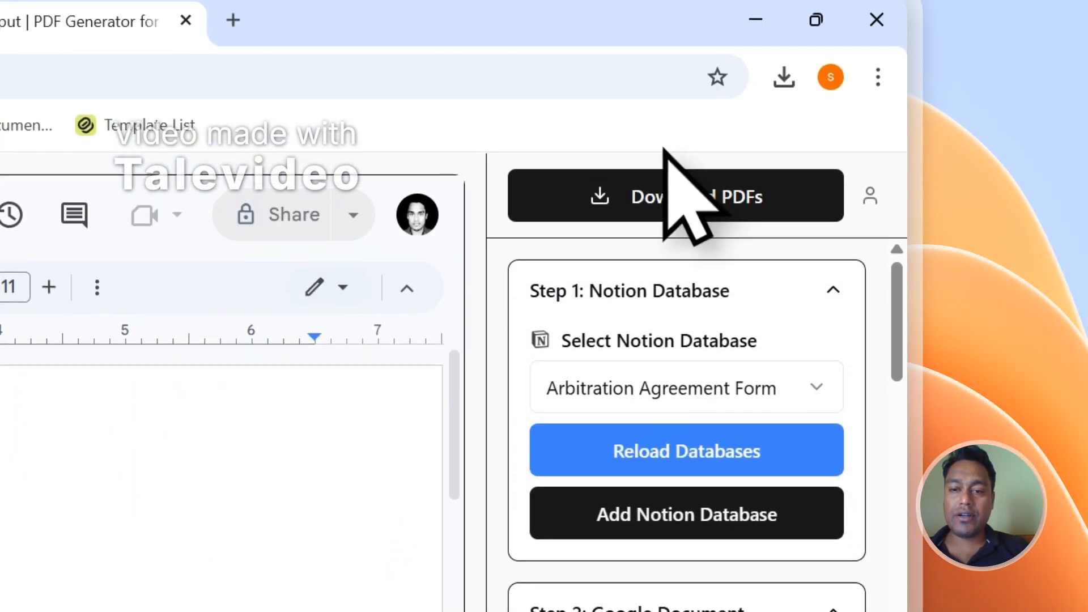
click(666, 17)
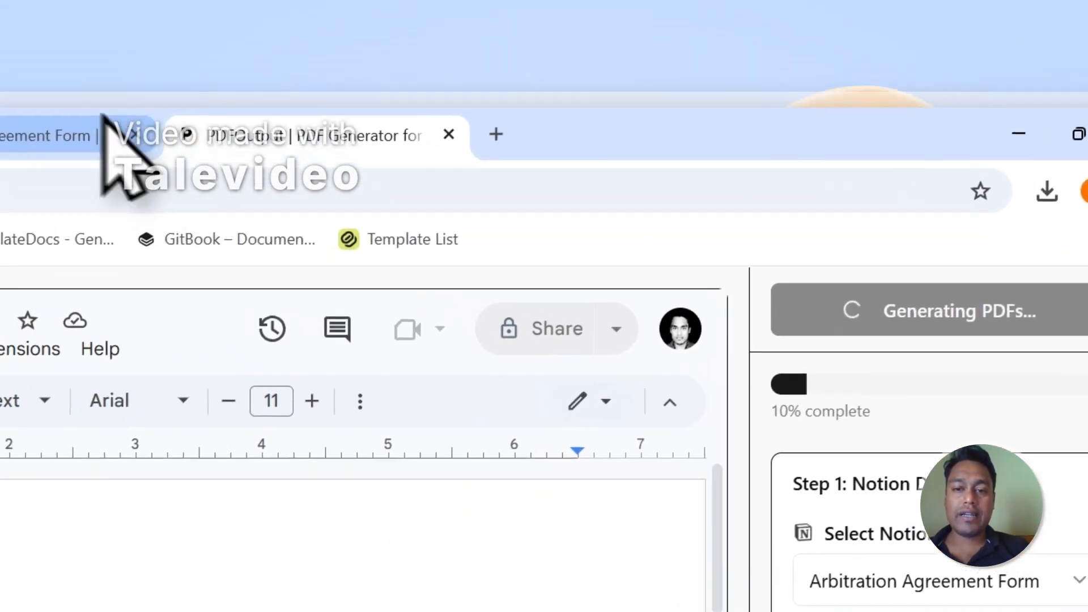
Step: Open the CompanyName2 PDF from the PDFFiles column in Notion and compare its contents with the responses table
click(105, 122)
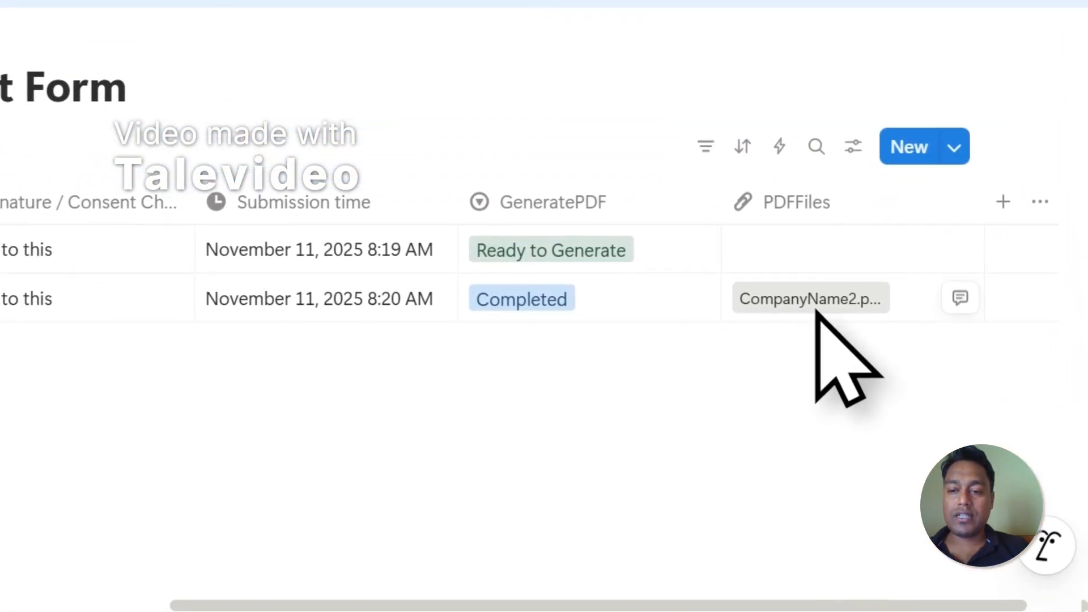
click(819, 306)
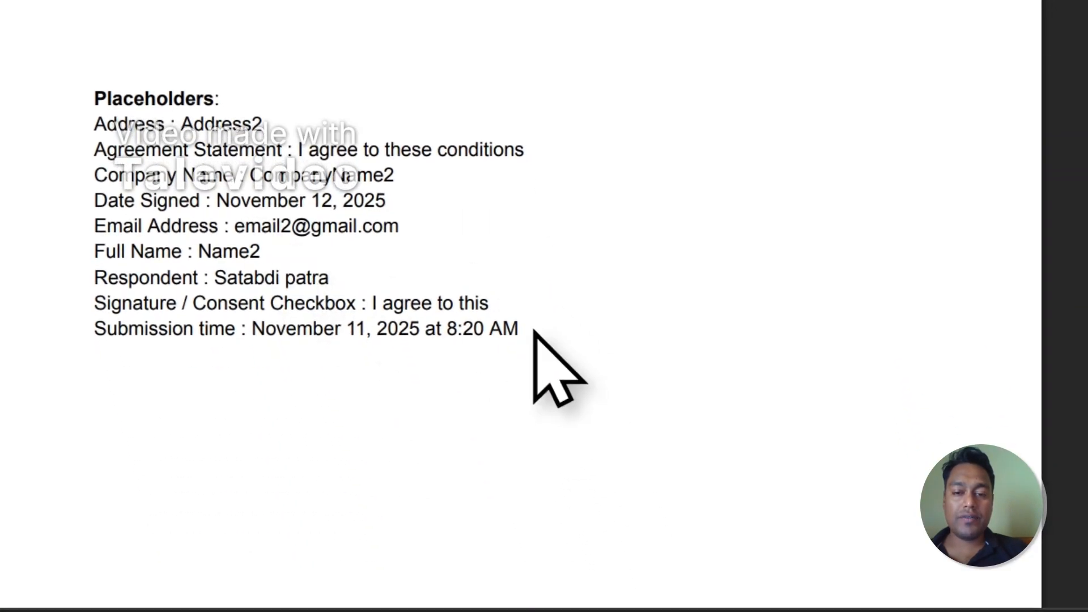
drag(167, 155, 96, 125)
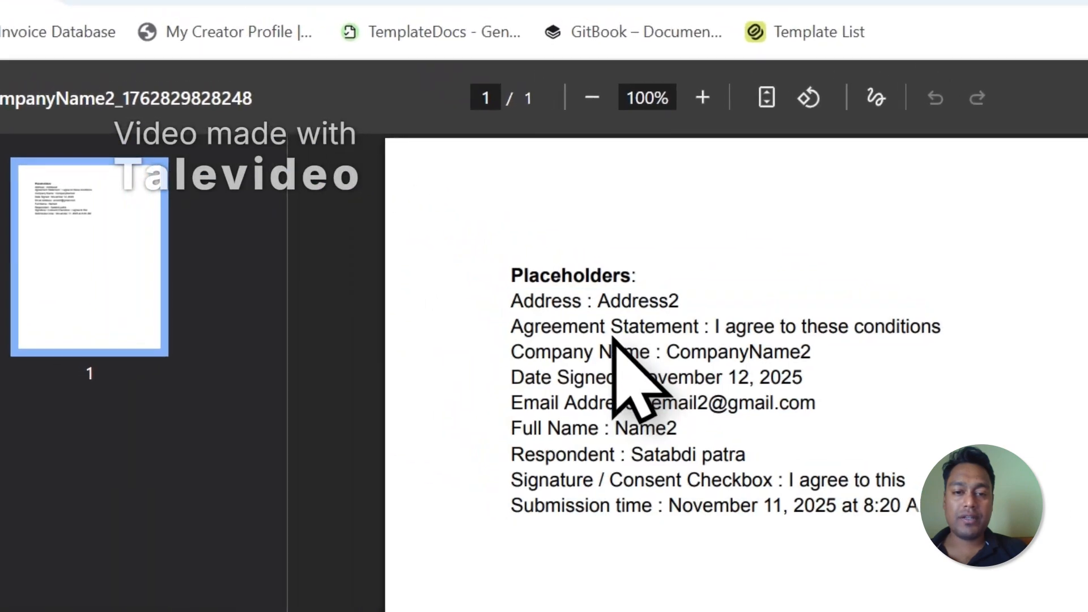
click(196, 164)
click(442, 124)
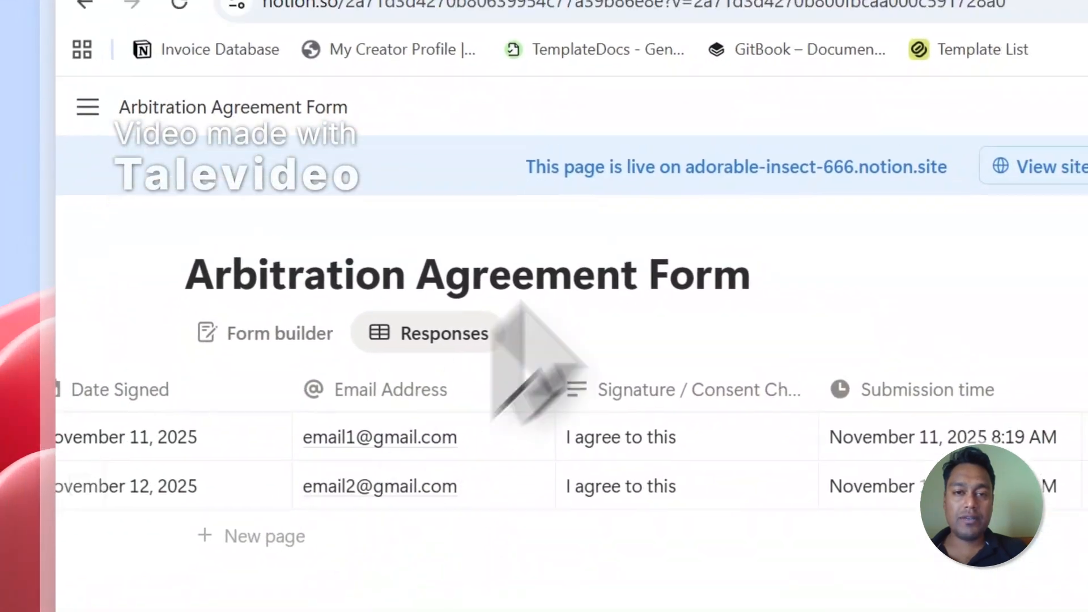
click(725, 123)
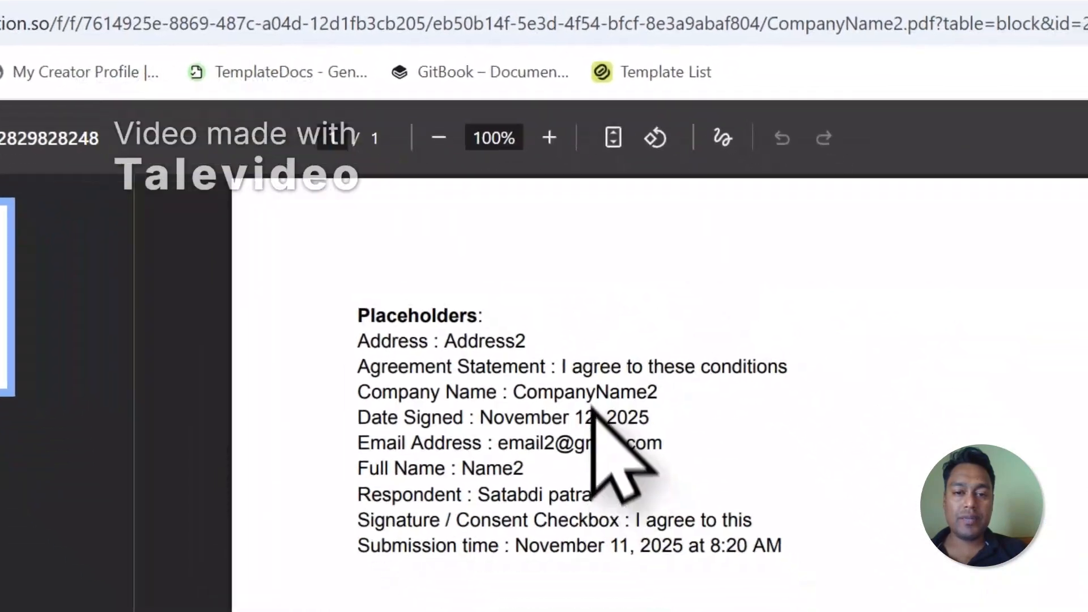
click(287, 116)
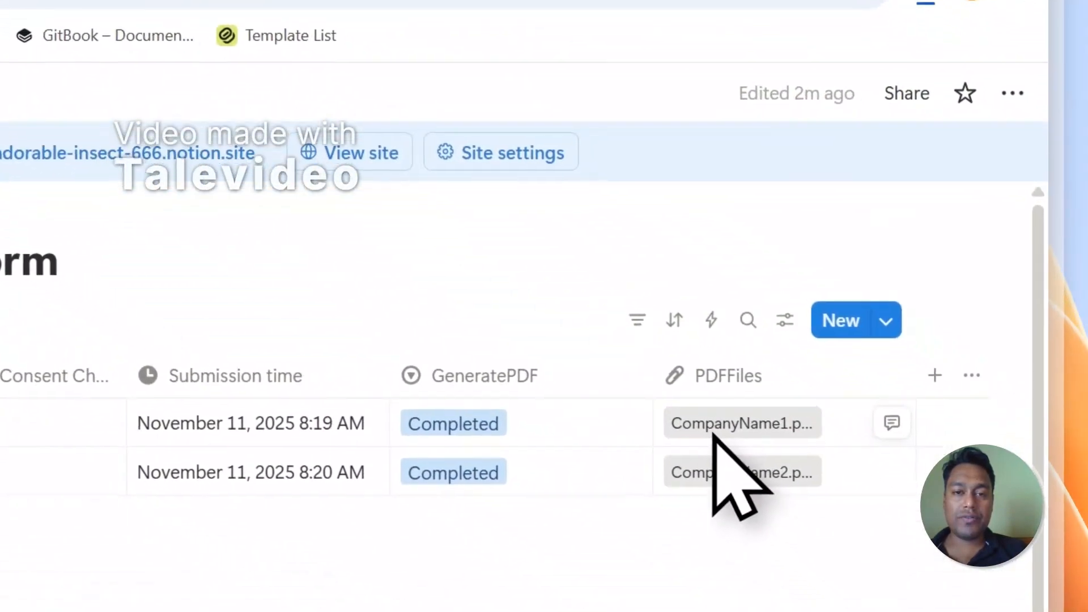
Step: Open the CompanyName1 PDF from the PDFFiles column, compare it with the CompanyName2 PDF, and close both PDFs
click(714, 433)
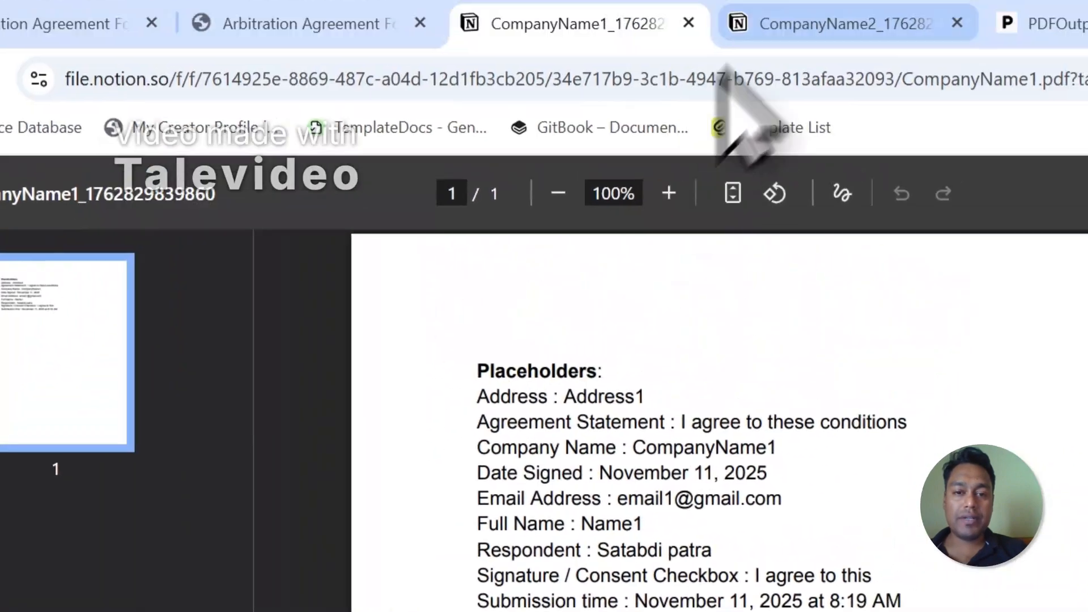
click(742, 122)
click(572, 135)
click(680, 136)
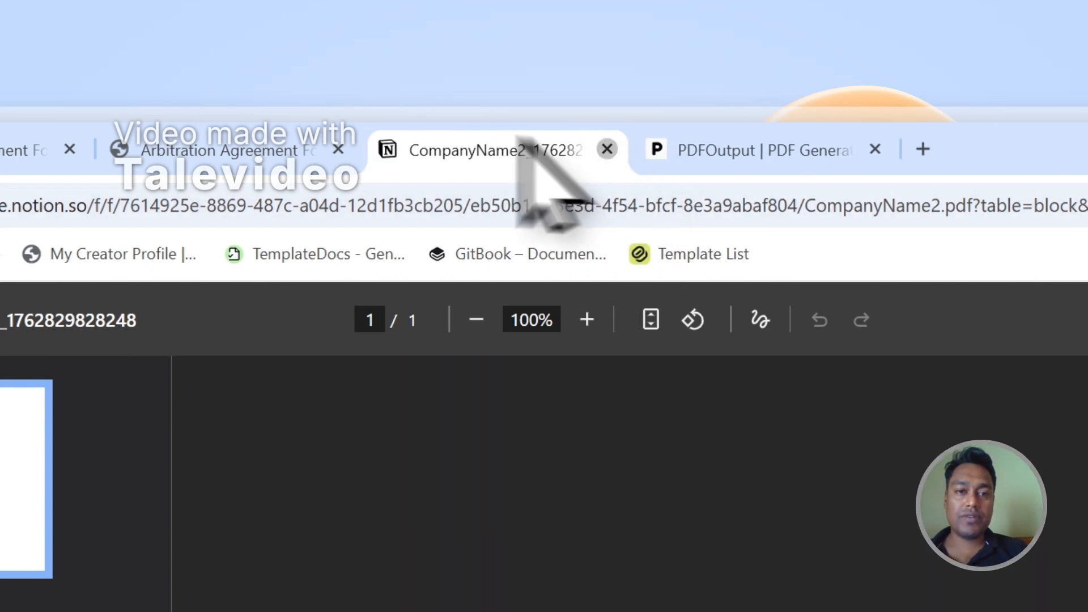
click(613, 149)
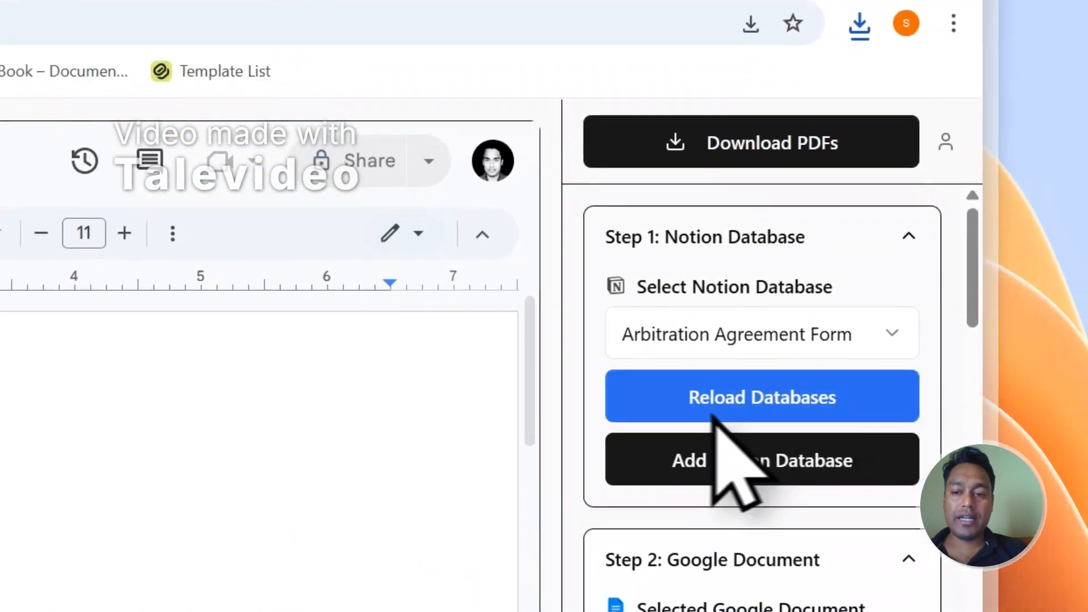
Step: Review PDFOutput's database, document and mapping settings, and look through the fields of the published Arbitration Agreement Form
scroll(713, 417, down, 5)
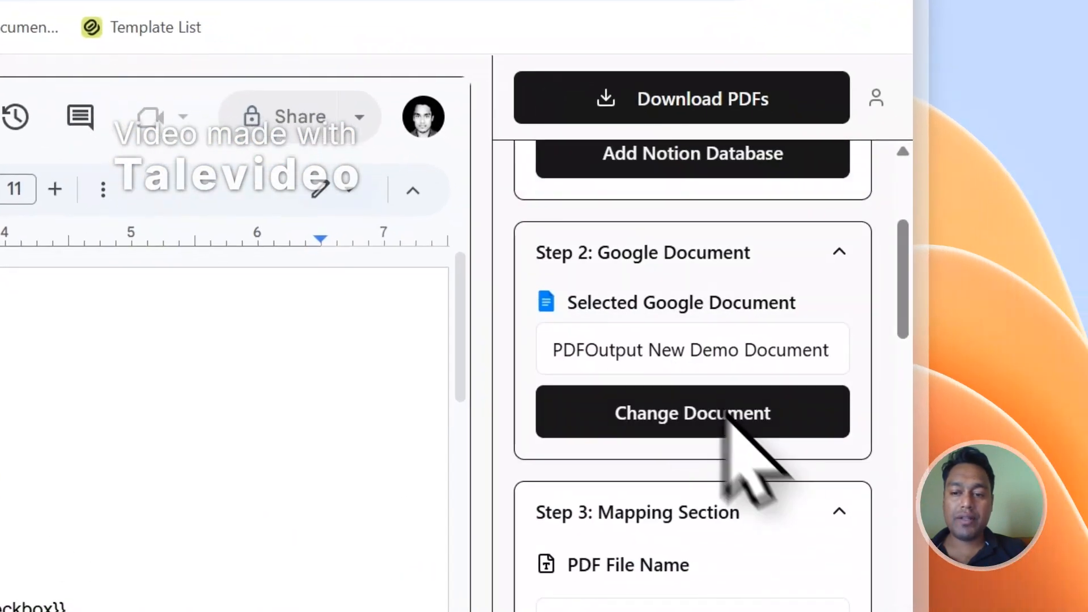
click(634, 309)
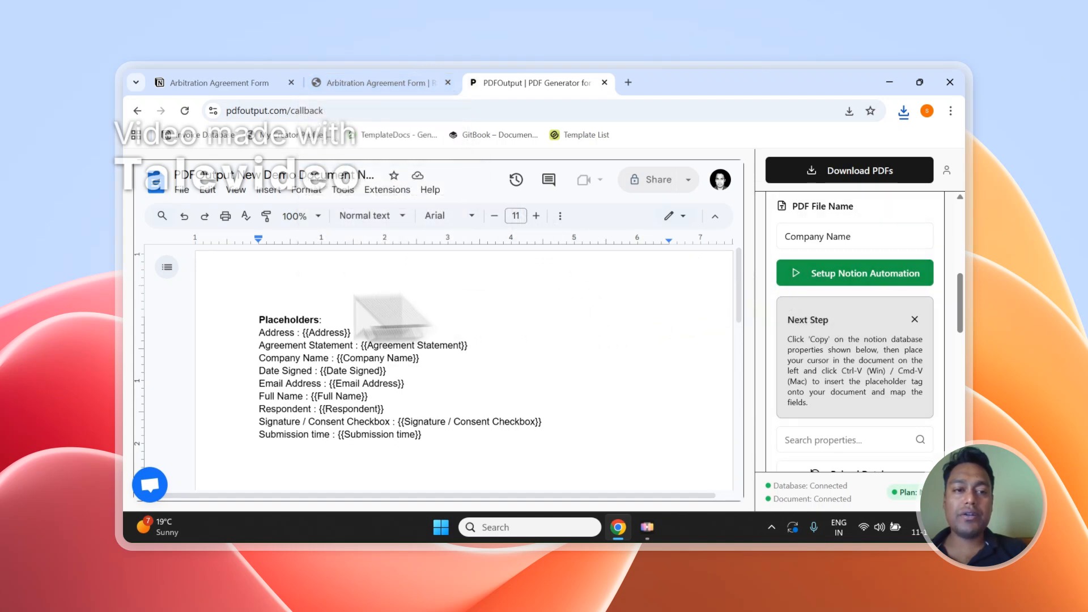
scroll(958, 315, up, 5)
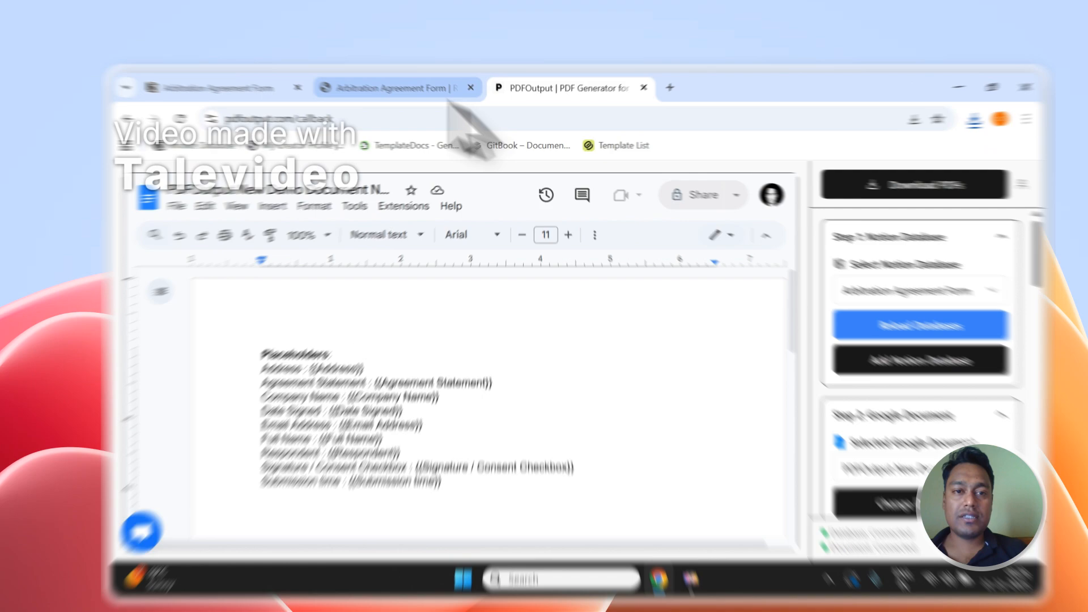
click(363, 83)
click(266, 83)
scroll(624, 566, up, 10)
scroll(700, 609, down, 8)
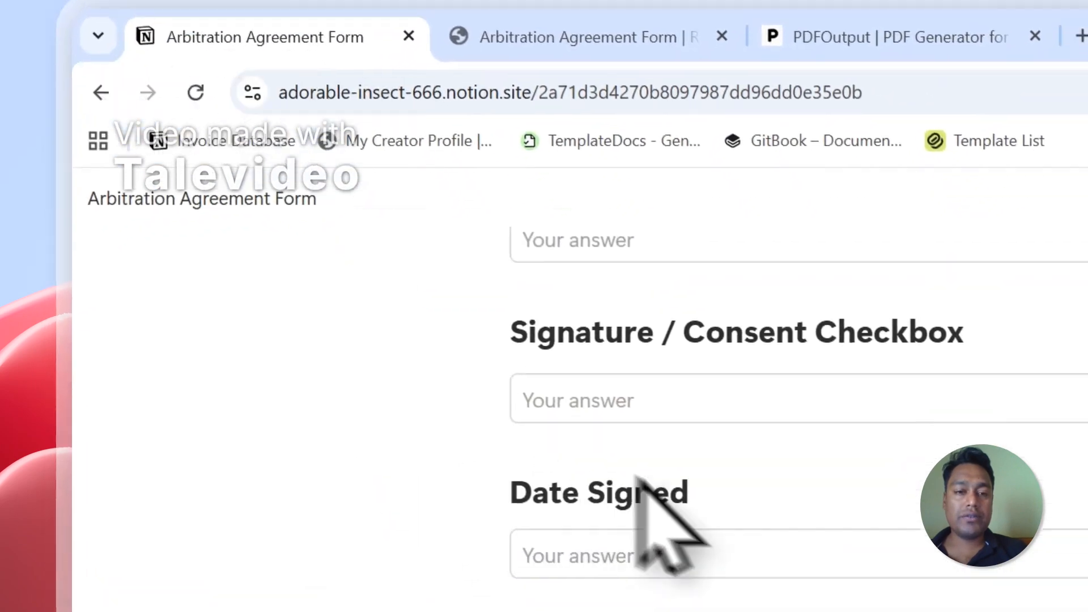
scroll(590, 320, down, 5)
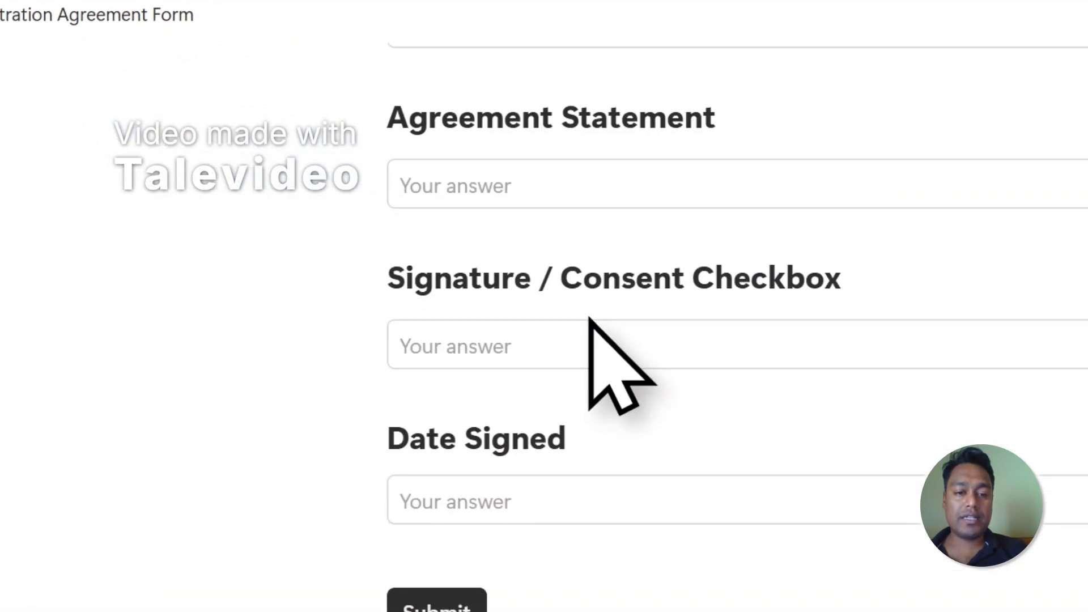
Step: Return to the Notion responses table of the Arbitration Agreement Form and add two blank entries
click(524, 68)
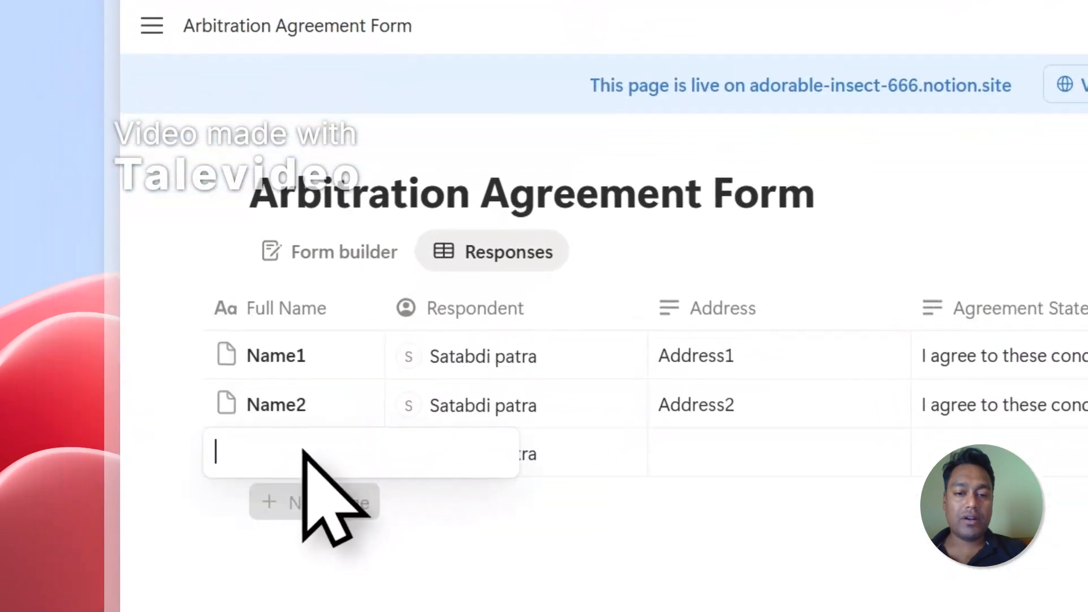
click(279, 562)
click(309, 567)
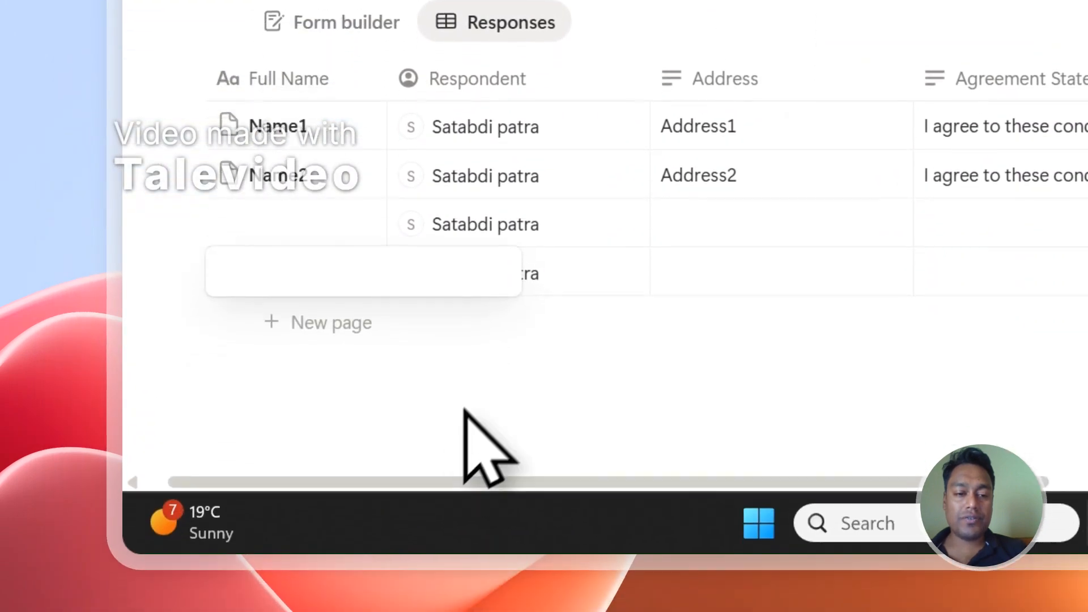
click(460, 485)
Step: Set GeneratePDF to Ready to Generate for the two new blank entries
drag(459, 470, 825, 417)
click(883, 159)
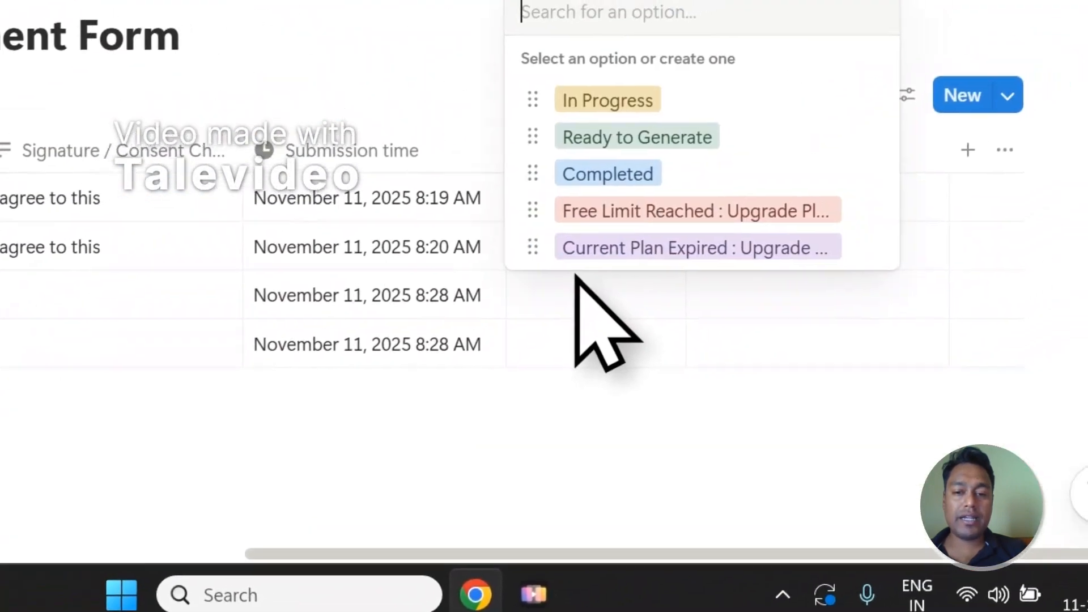
click(932, 0)
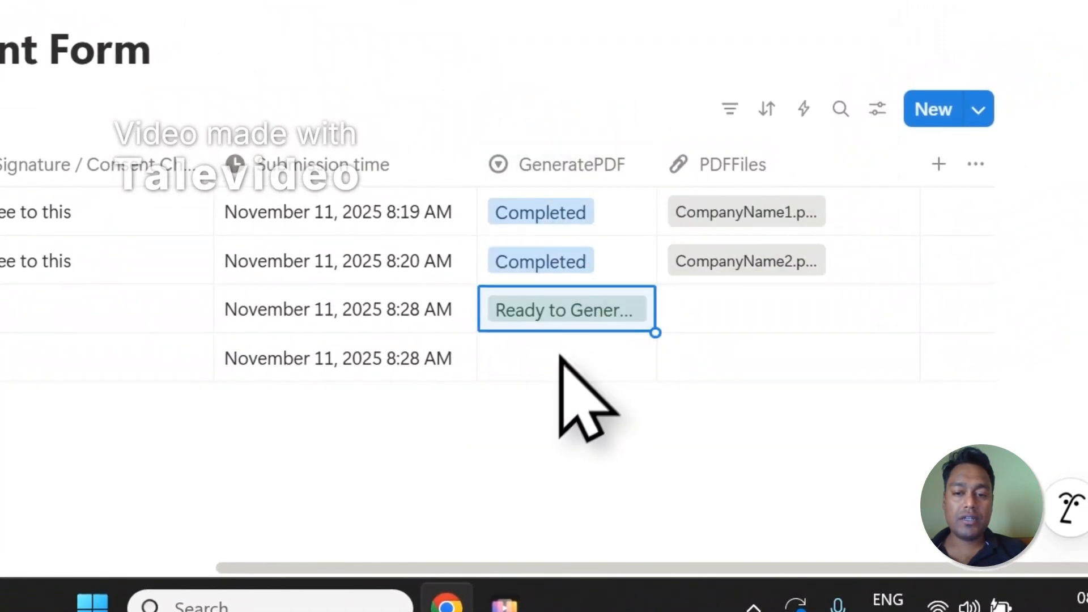
click(561, 358)
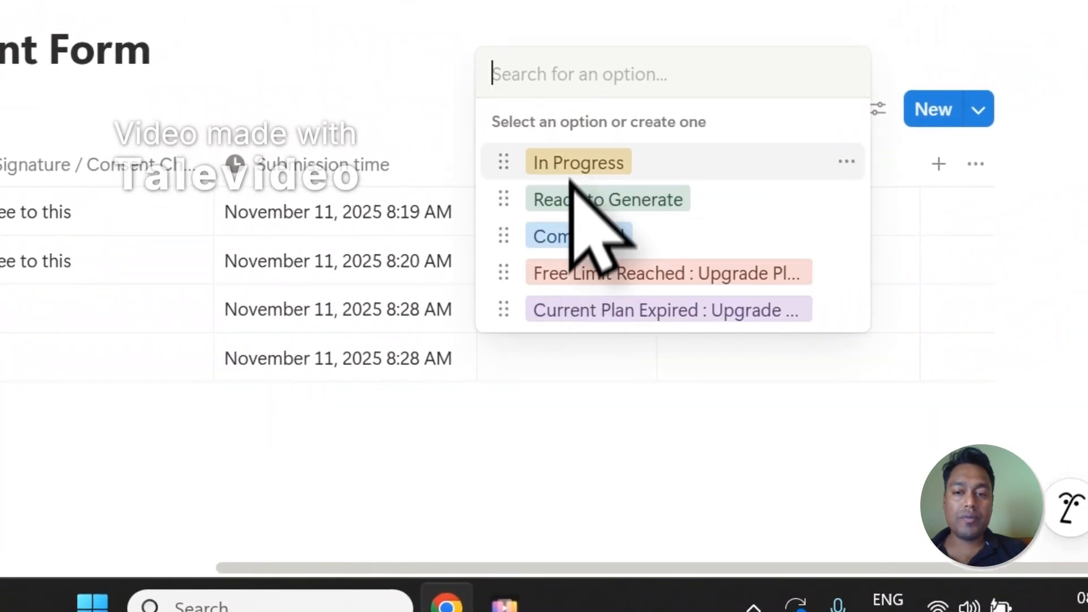
click(567, 198)
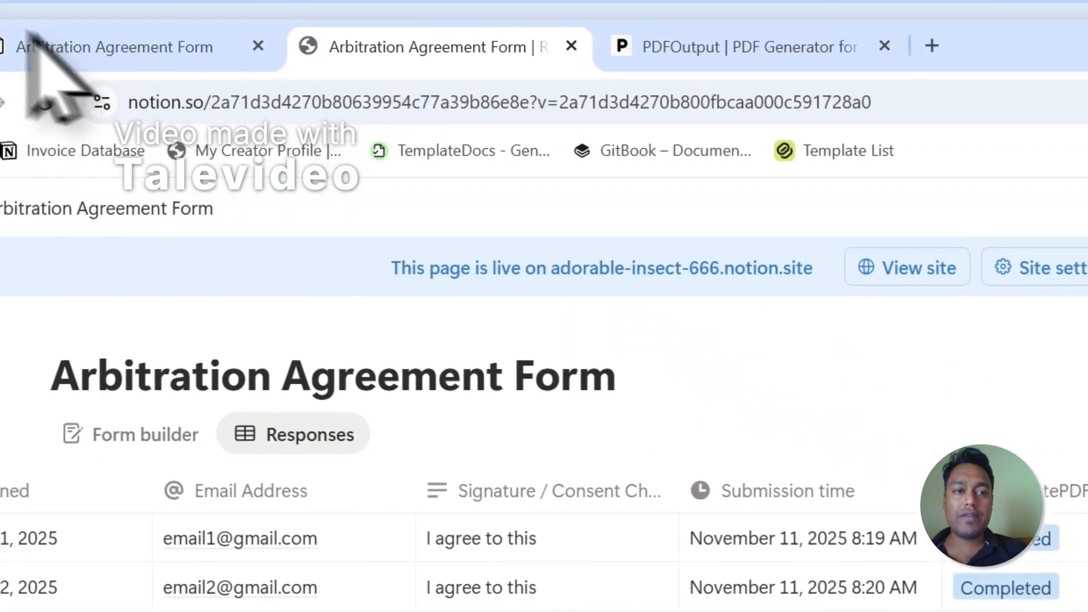
Step: Look over the published form, the responses table and the template document in PDFOutput
click(40, 45)
click(498, 80)
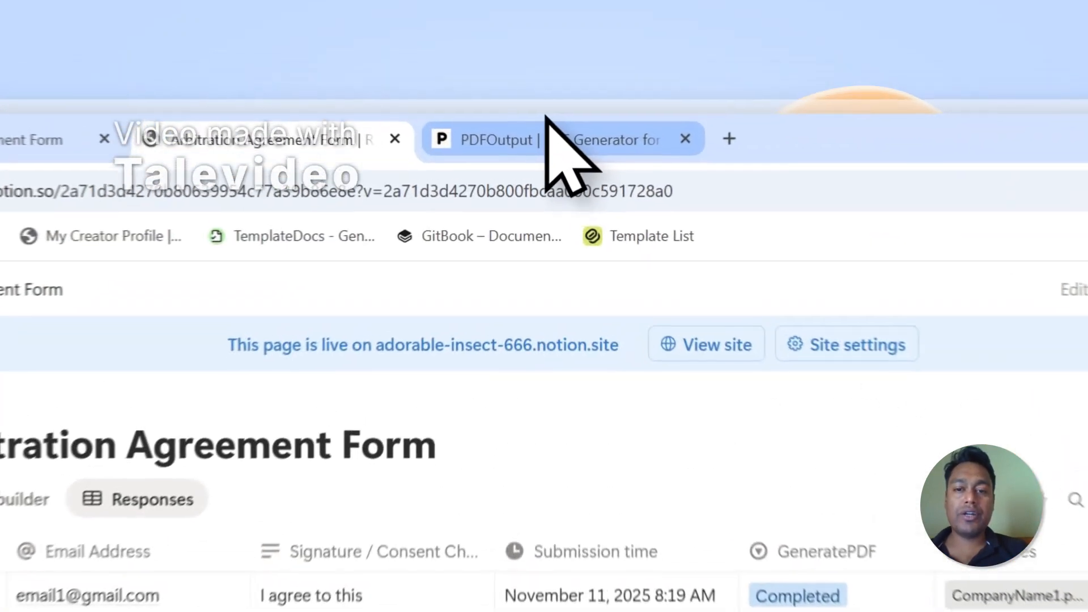
click(536, 83)
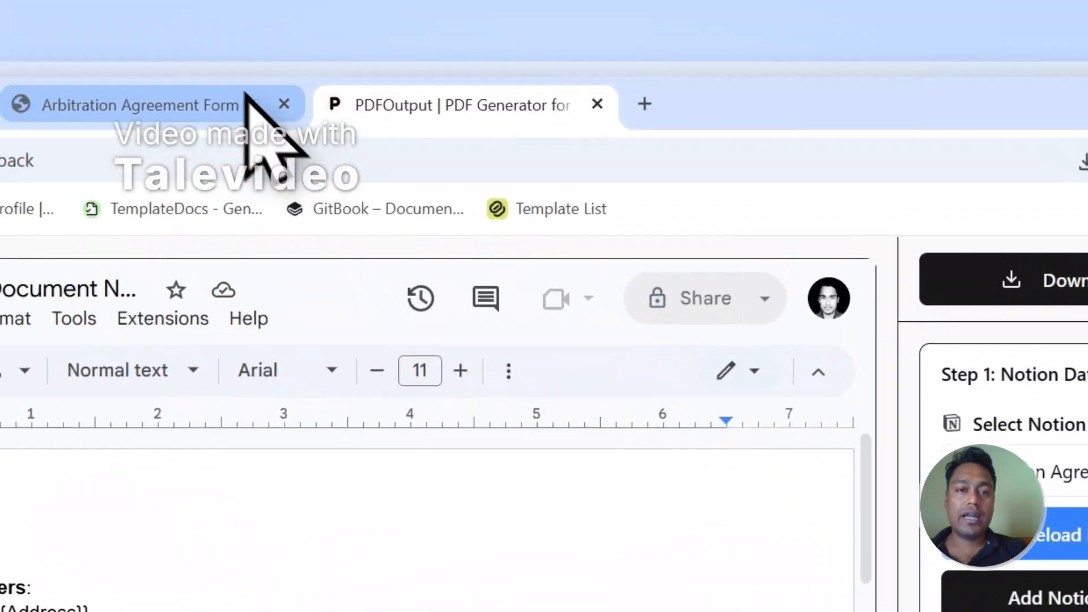
click(247, 99)
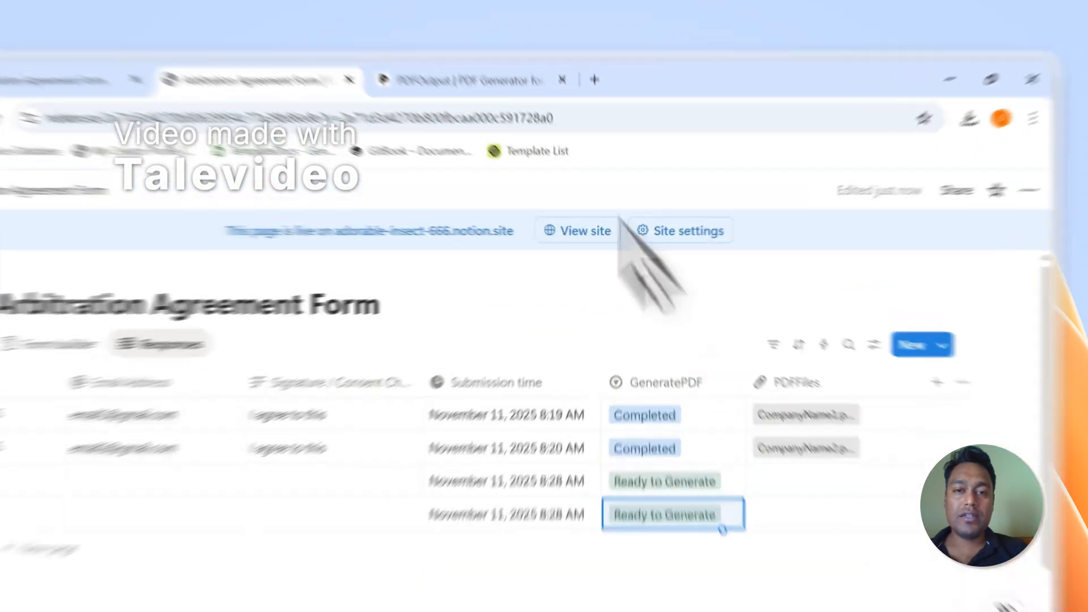
Step: Review the Setup Notion Automation option in PDFOutput alongside the entries marked for generation in the Notion responses table
click(537, 83)
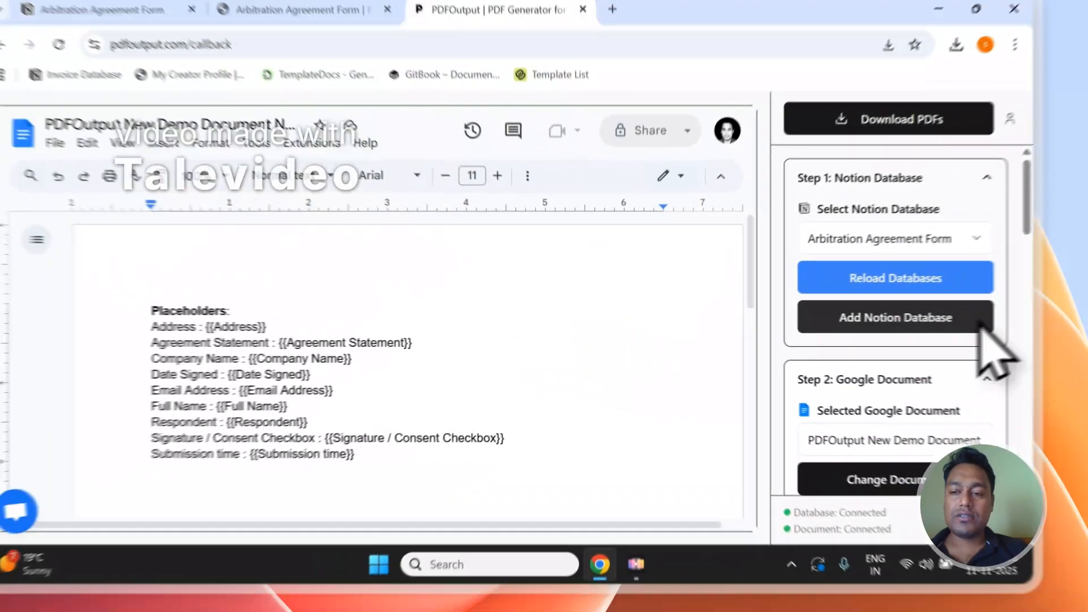
scroll(938, 331, down, 2)
scroll(938, 329, down, 5)
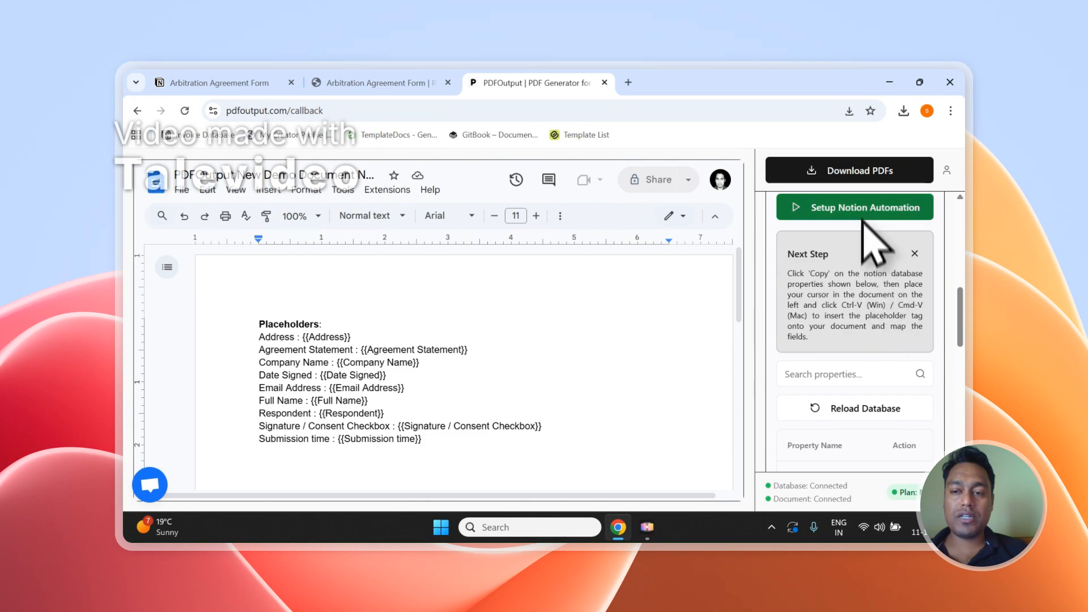
scroll(852, 260, up, 2)
click(433, 83)
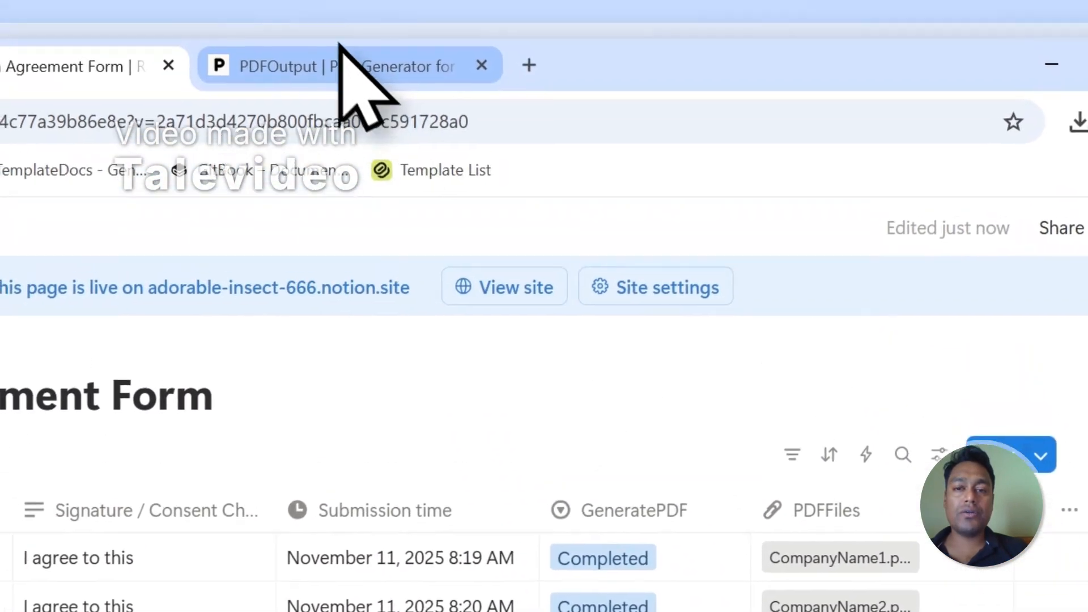
click(340, 61)
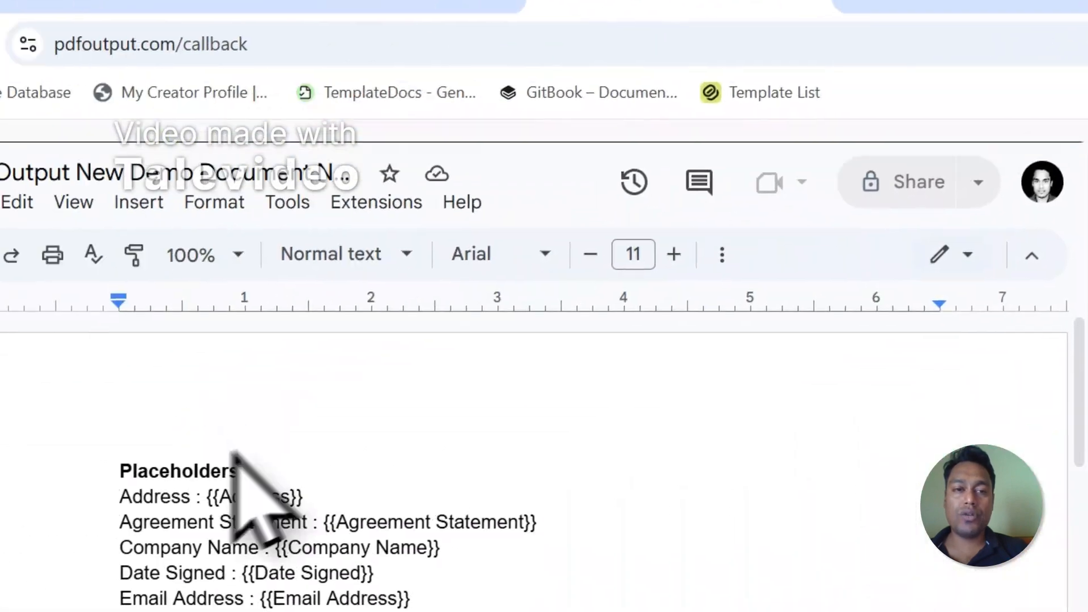
click(564, 121)
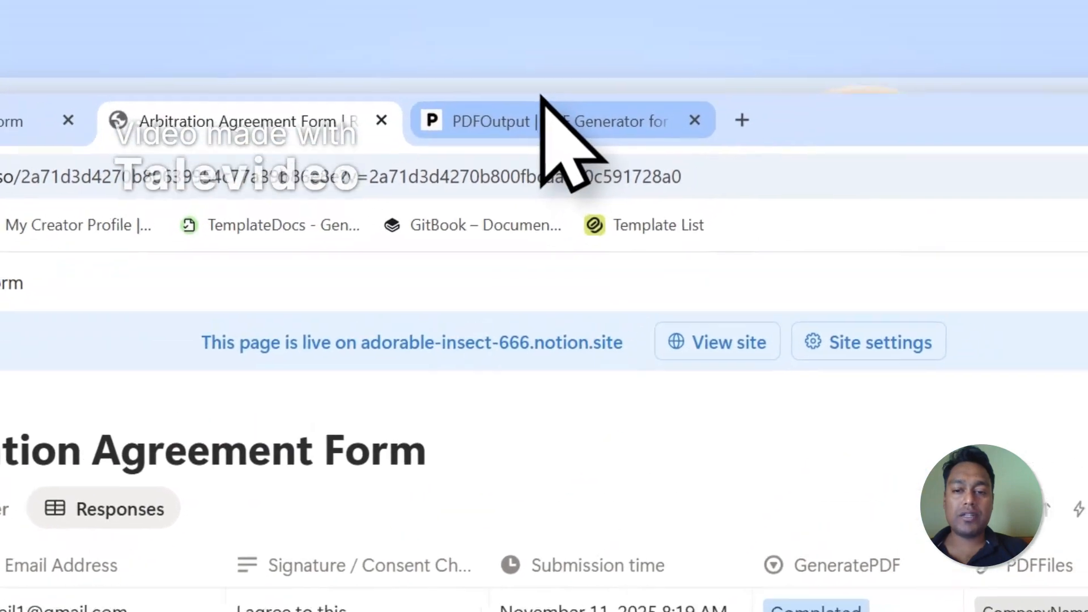
click(534, 111)
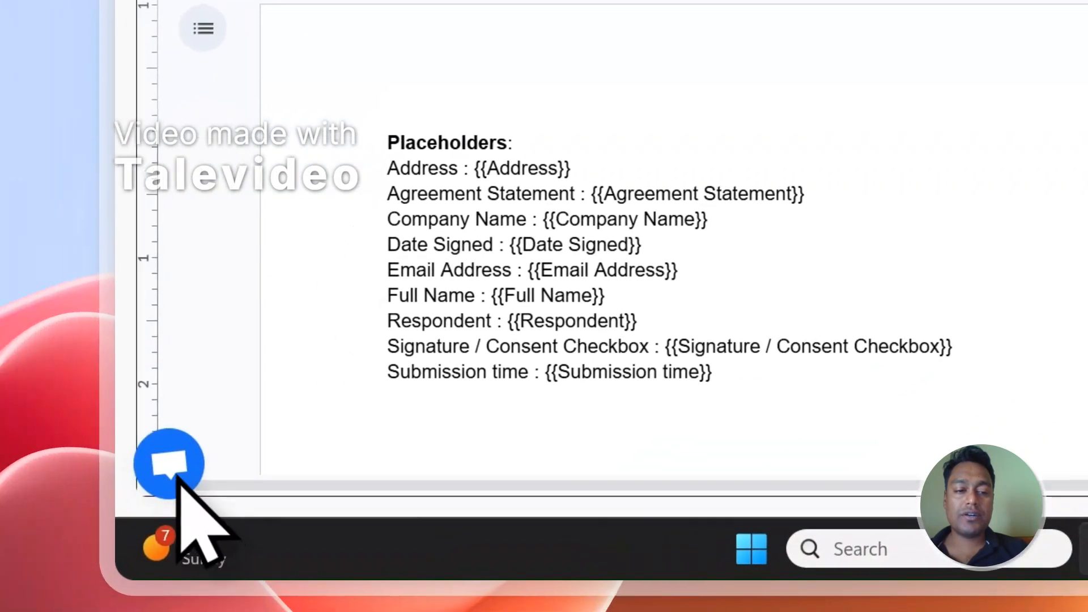
Step: Open PDFOutput's support chat to view the contact option, and close it
click(167, 463)
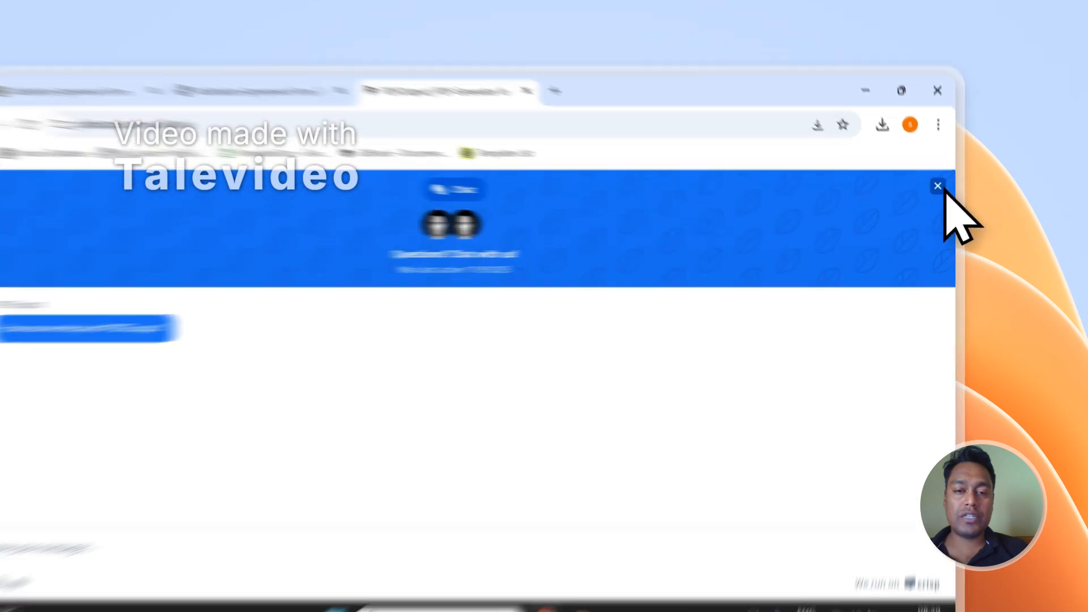
click(951, 163)
Step: Sign out of PDFOutput, view the site's Contact page, and return to the Notion responses table
click(947, 171)
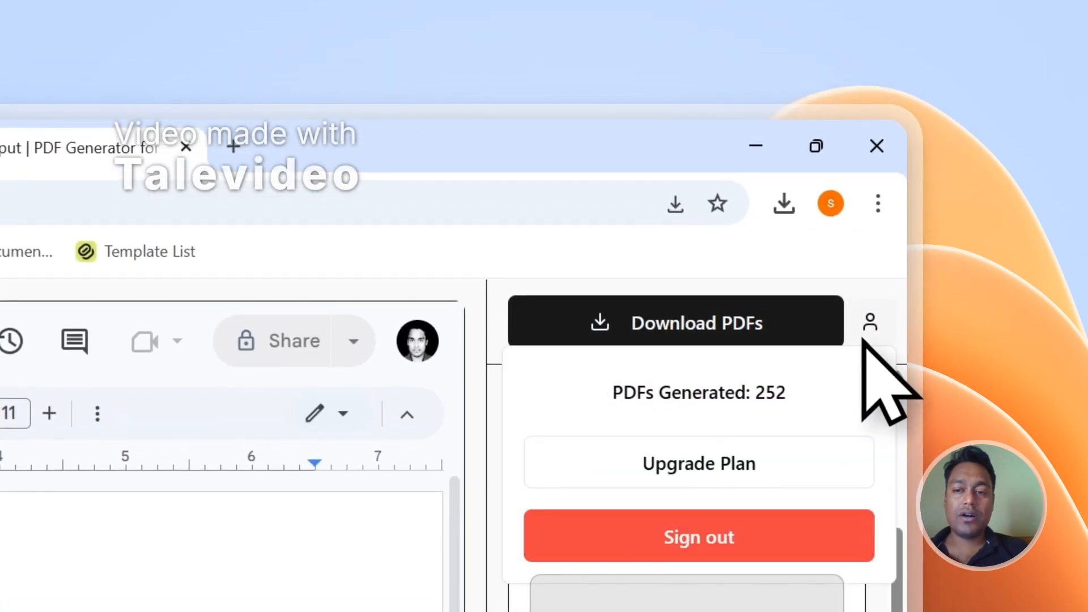
click(721, 529)
drag(900, 342, 900, 486)
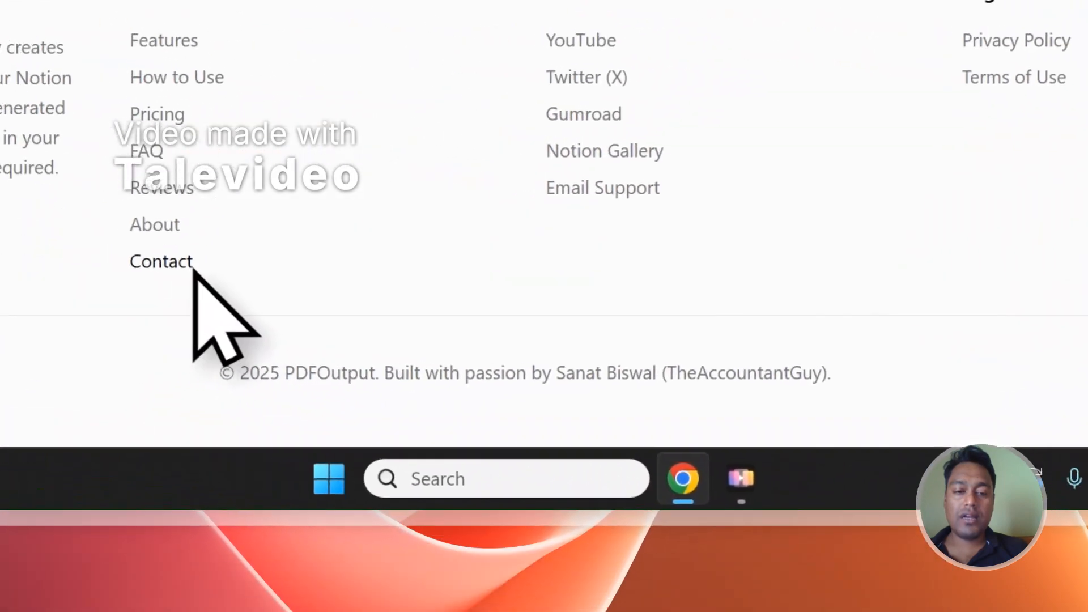
click(187, 264)
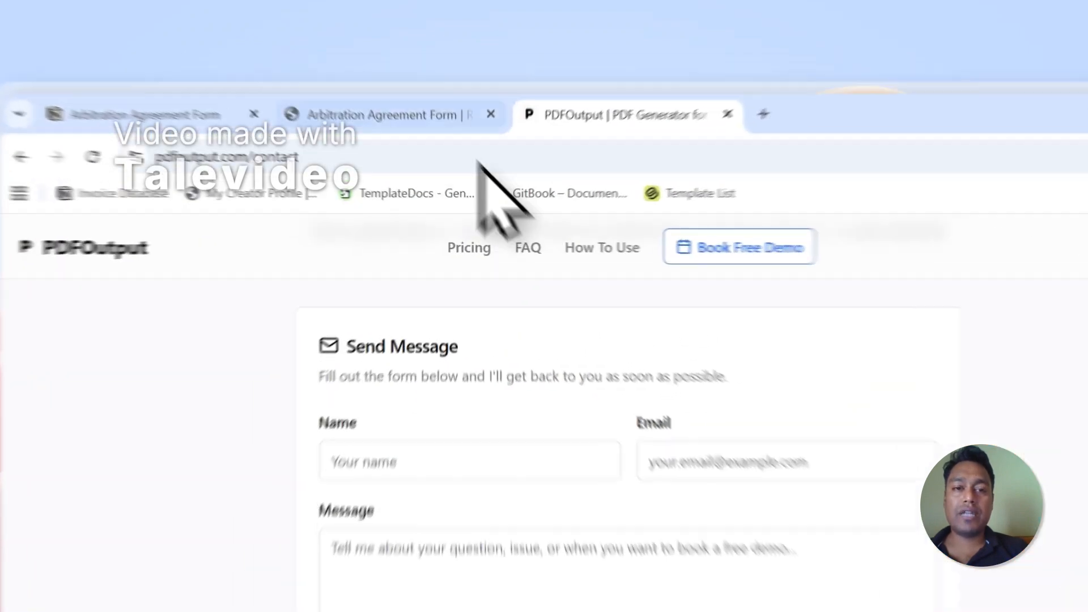
click(380, 82)
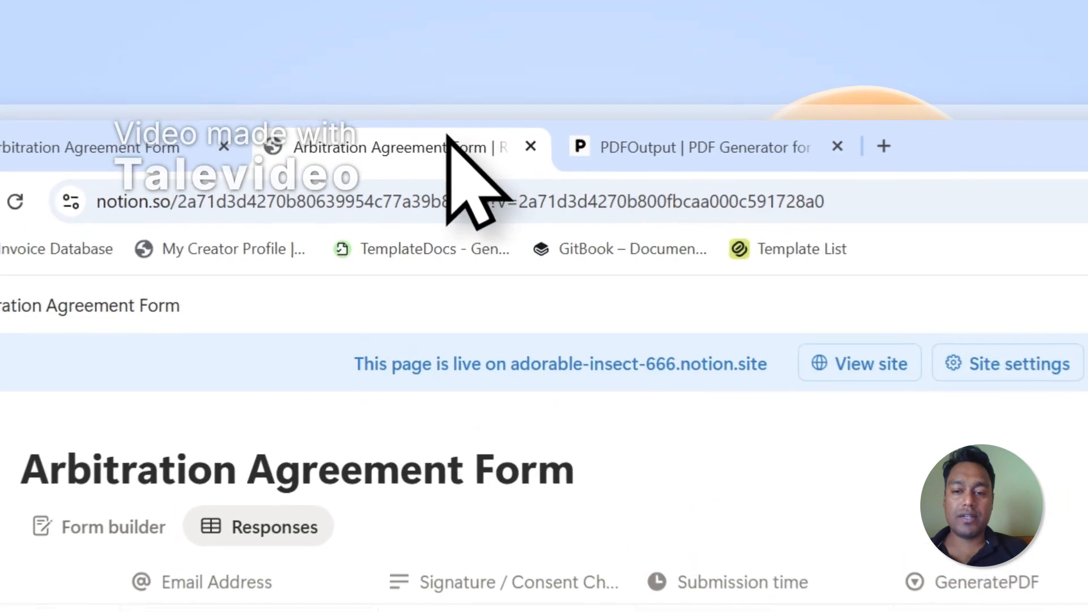